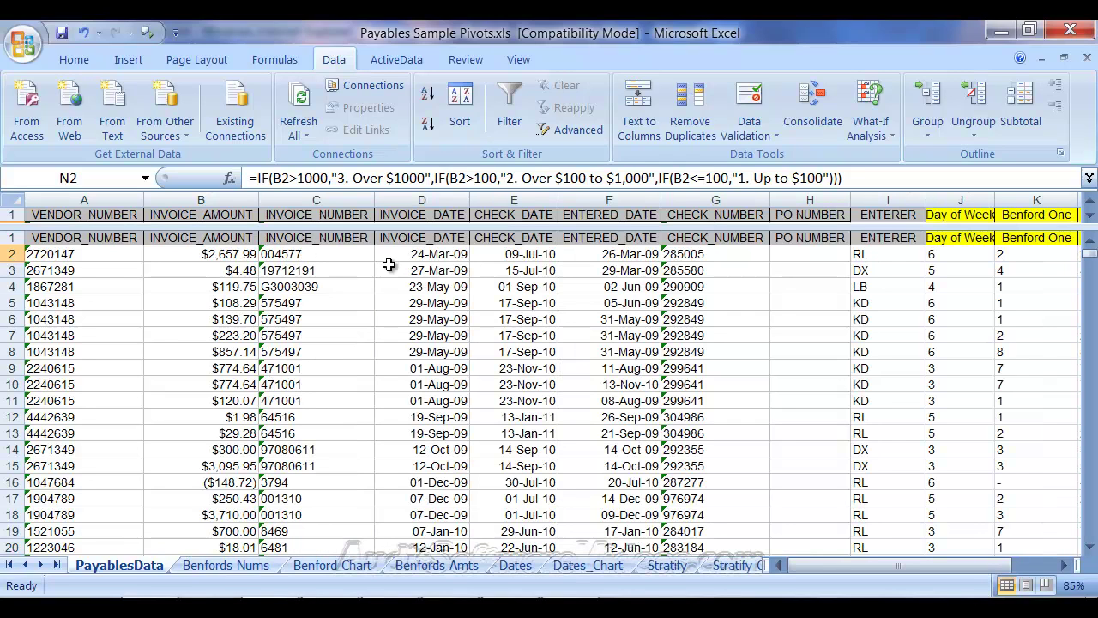
Review the Strata column in PayablesData and examine the field layout of the Stratify pivot table
{"action": "left_click_drag", "start_coordinate": [894, 566], "coordinate": [935, 572]}
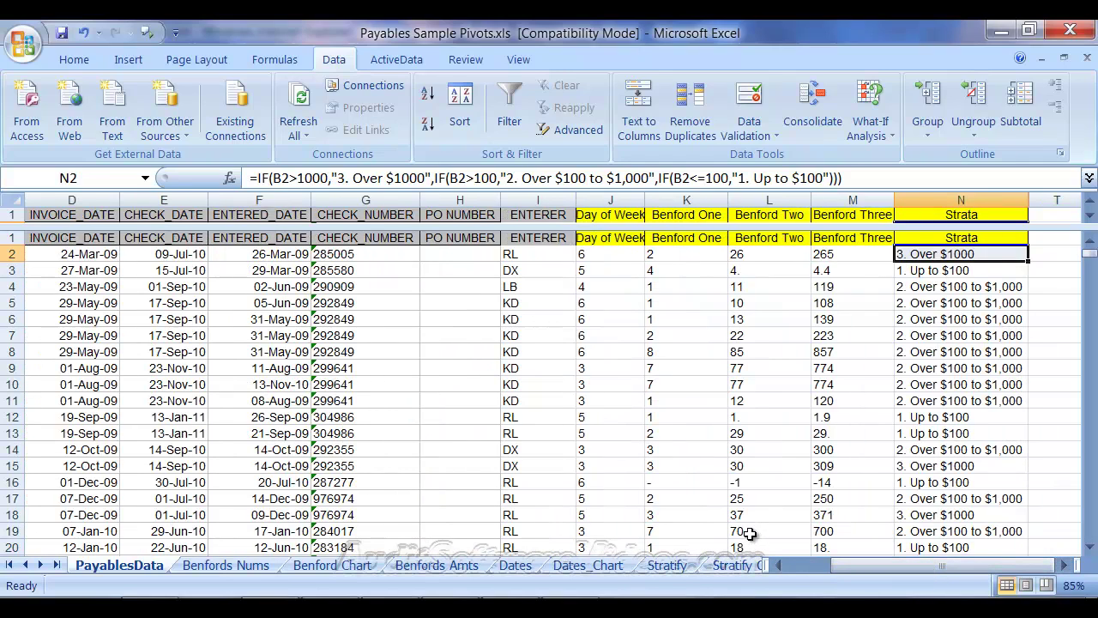
{"action": "left_click", "coordinate": [676, 568]}
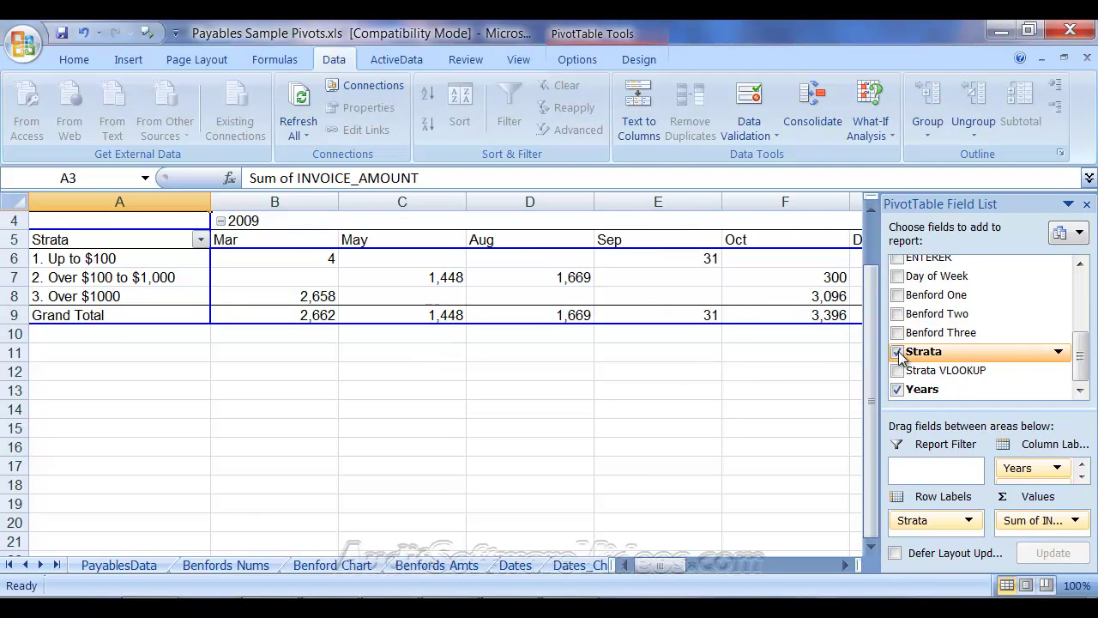
{"action": "mouse_move", "coordinate": [926, 359]}
{"action": "left_mouse_down"}
{"action": "mouse_move", "coordinate": [911, 521]}
{"action": "mouse_move", "coordinate": [925, 359]}
{"action": "left_mouse_up"}
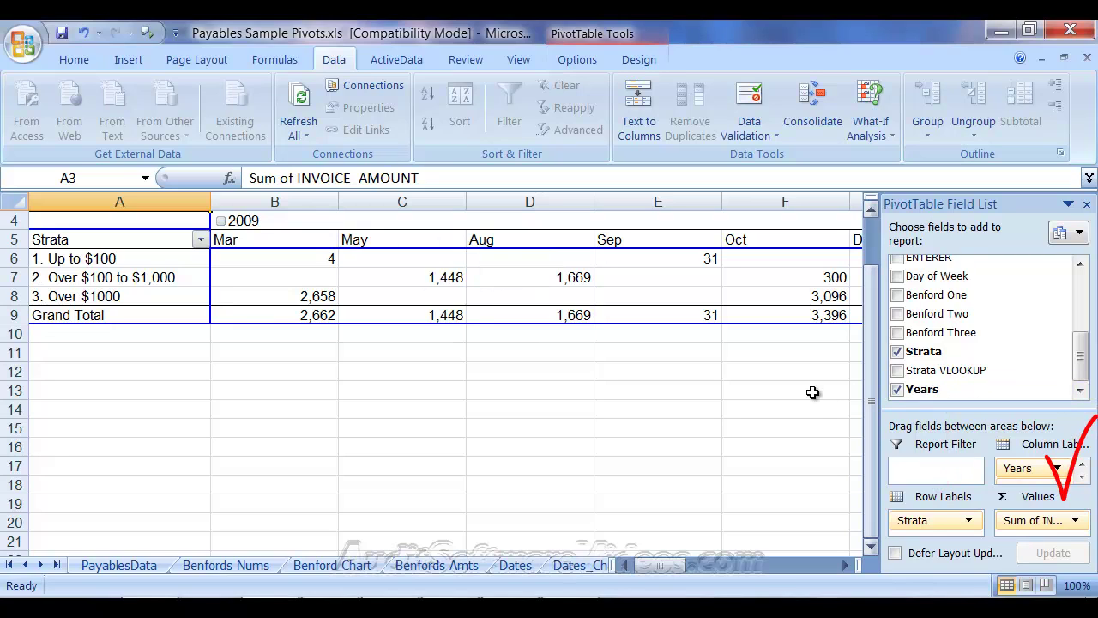
{"action": "left_click", "coordinate": [1075, 520]}
{"action": "left_click", "coordinate": [1074, 520]}
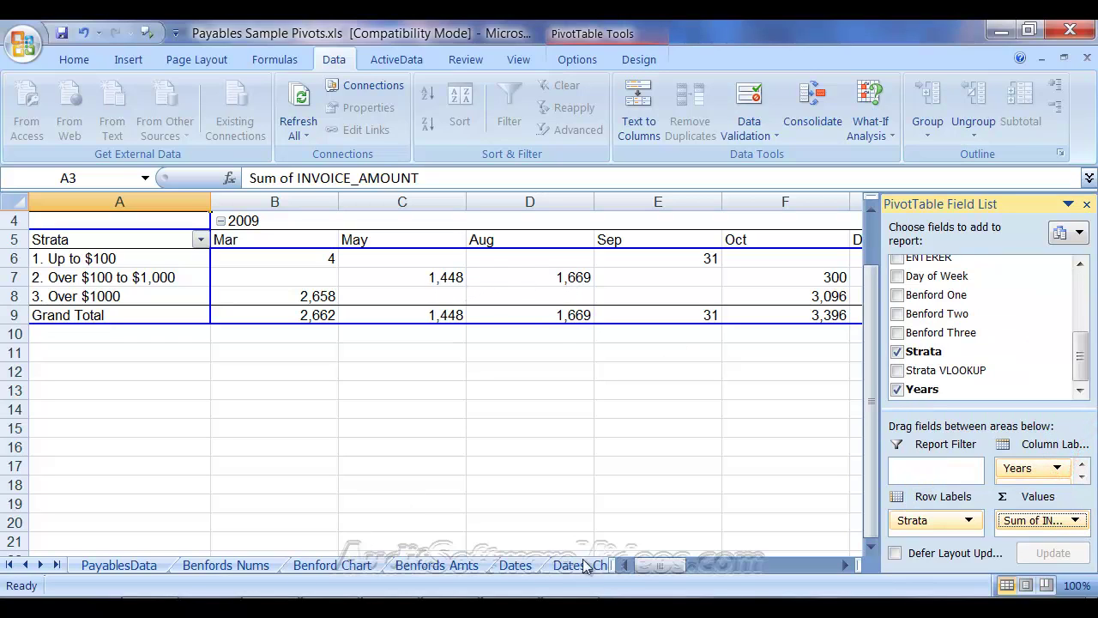
Open the Stratify Chart sheet and examine the stacked chart down to its lower edge
{"action": "left_click", "coordinate": [40, 565]}
{"action": "left_click", "coordinate": [40, 564]}
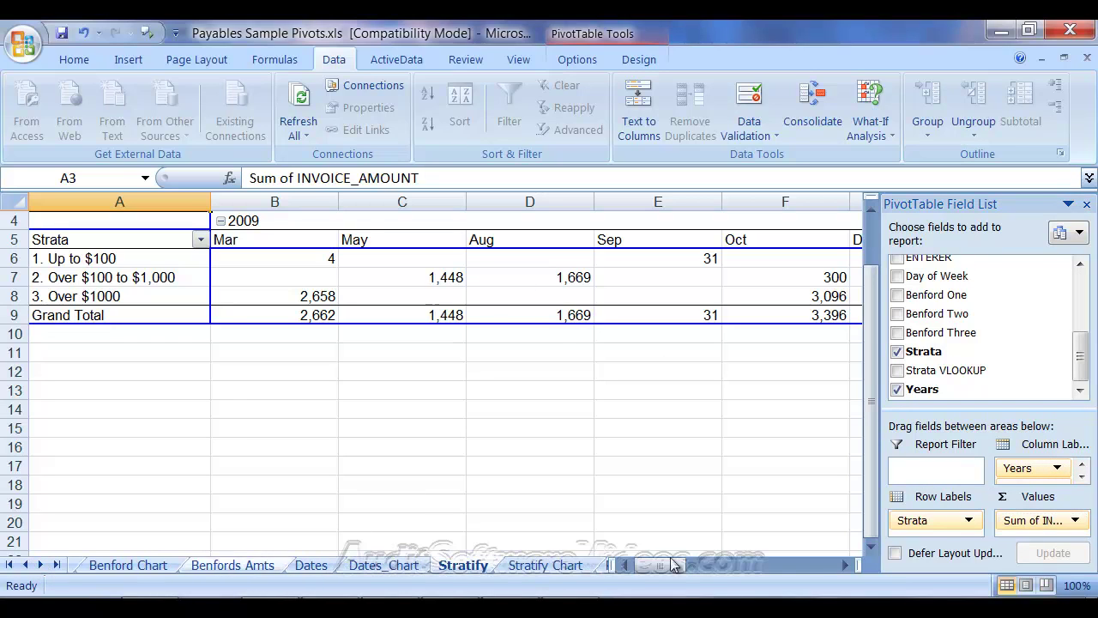
{"action": "left_click", "coordinate": [563, 565]}
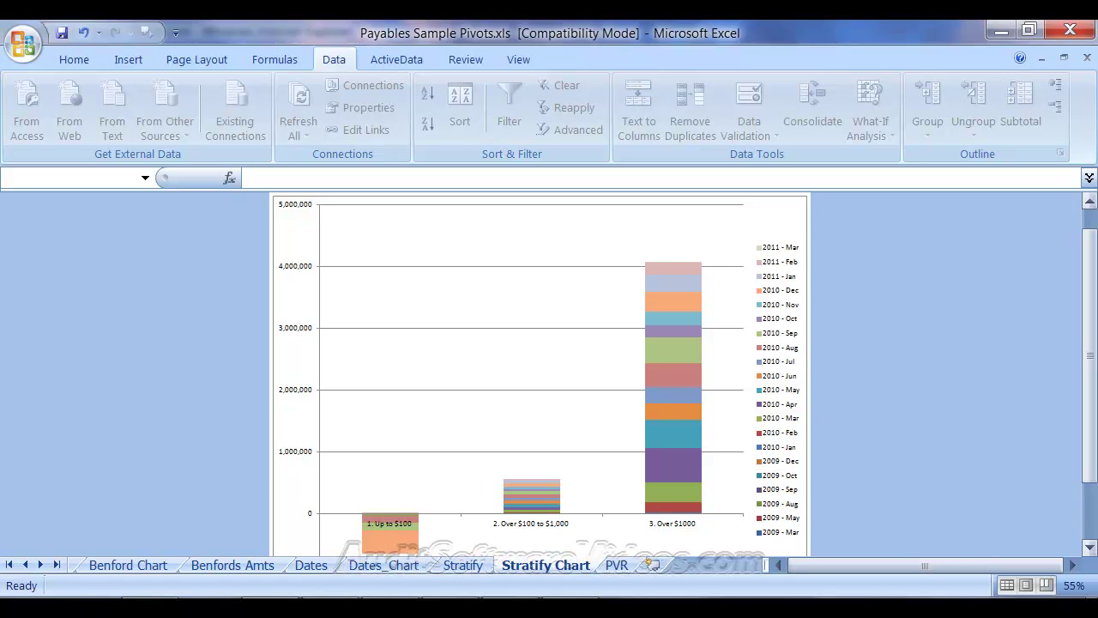
{"action": "left_click", "coordinate": [1089, 547]}
{"action": "left_click", "coordinate": [1090, 547]}
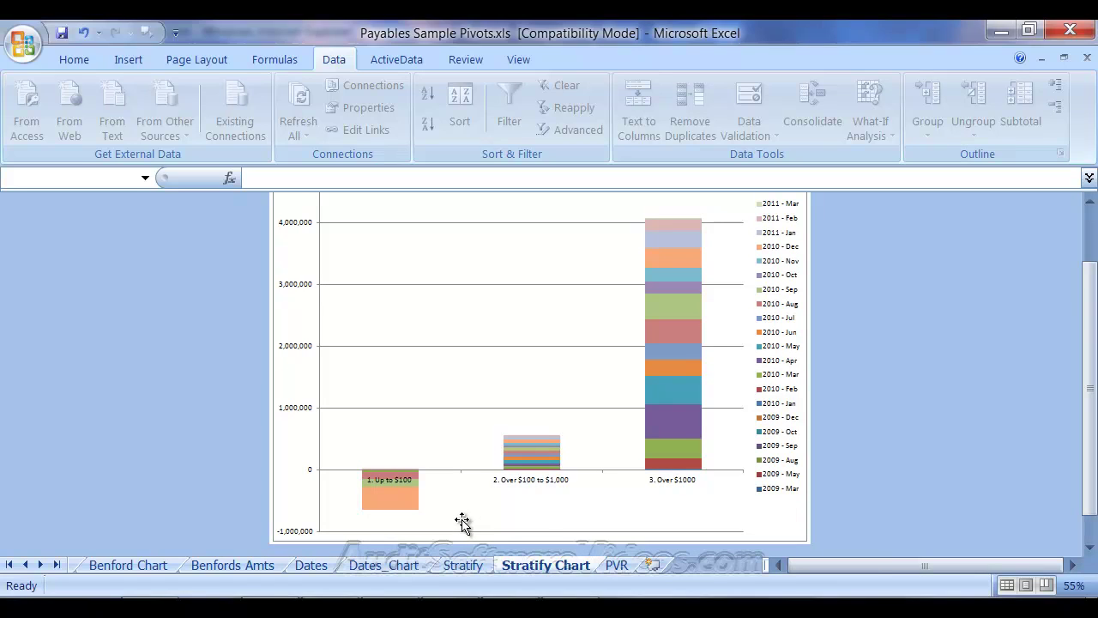
{"action": "key", "text": "ctrl+z"}
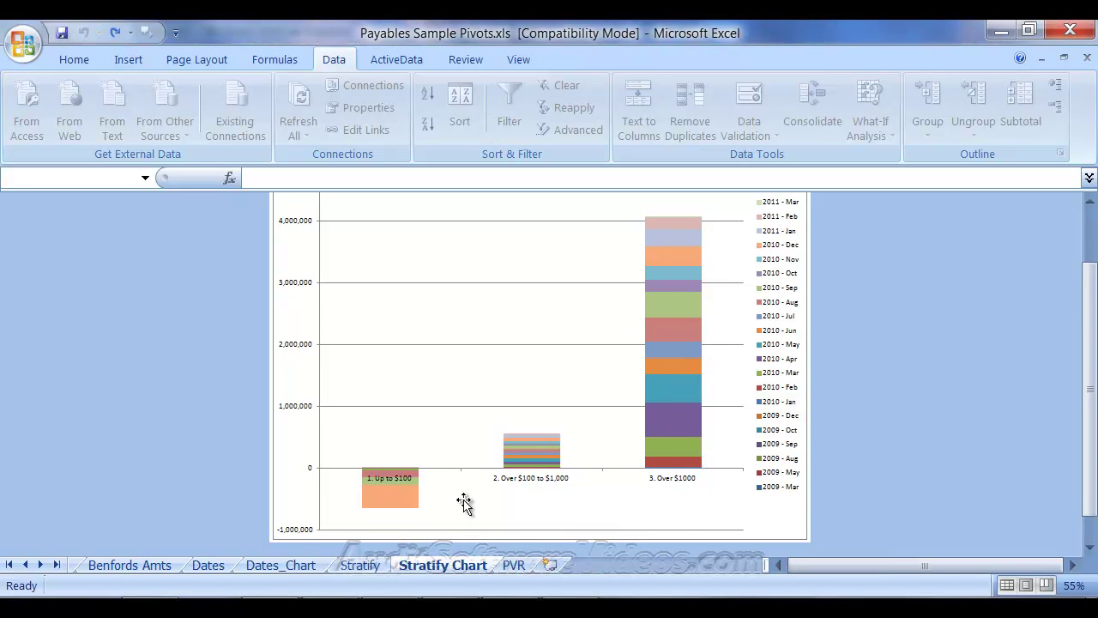
Remove the INVOICE_DATE field from the pivot table on the Stratify sheet and view the updated Stratify Chart
{"action": "left_click", "coordinate": [365, 564]}
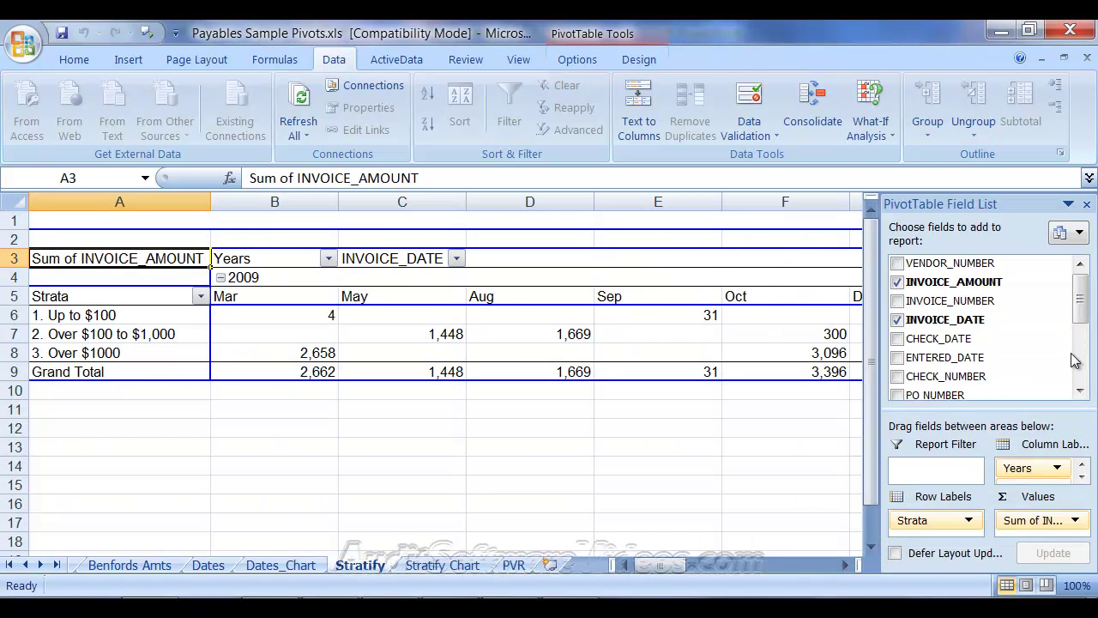
{"action": "left_click", "coordinate": [1080, 392]}
{"action": "left_click", "coordinate": [1080, 392]}
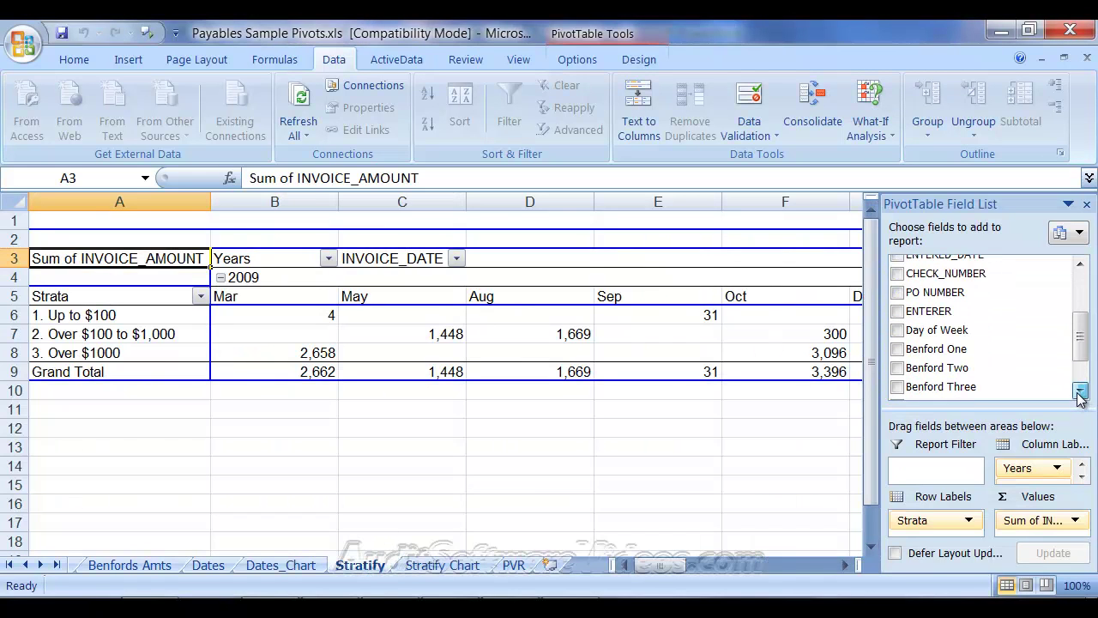
{"action": "left_click", "coordinate": [1080, 392]}
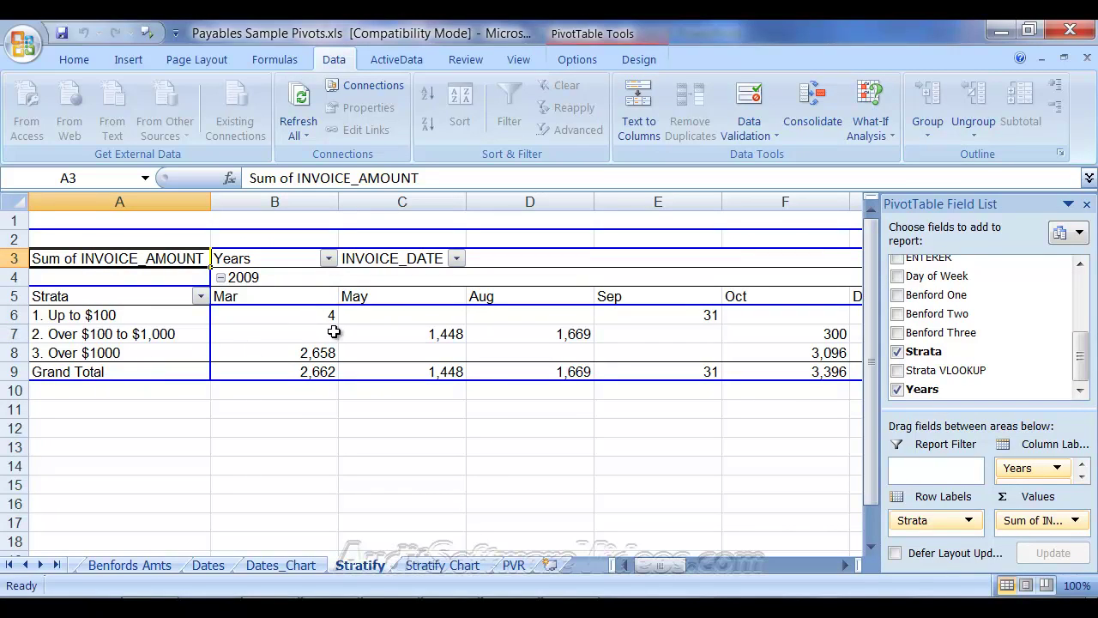
{"action": "left_click", "coordinate": [1079, 263]}
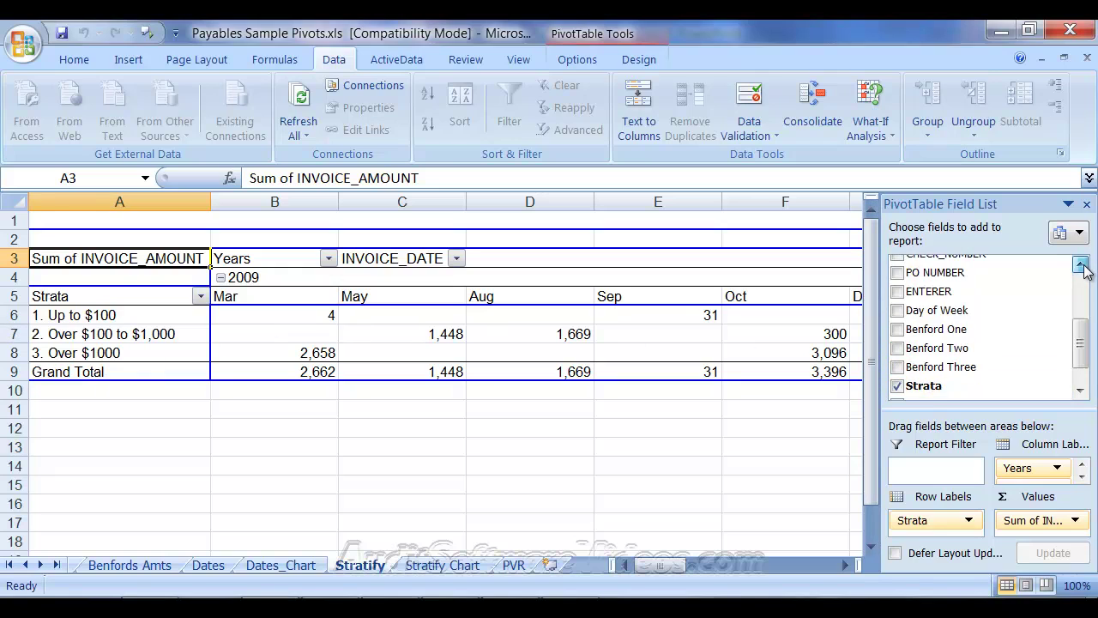
{"action": "scroll", "coordinate": [1082, 323], "scroll_direction": "up", "scroll_amount": 1}
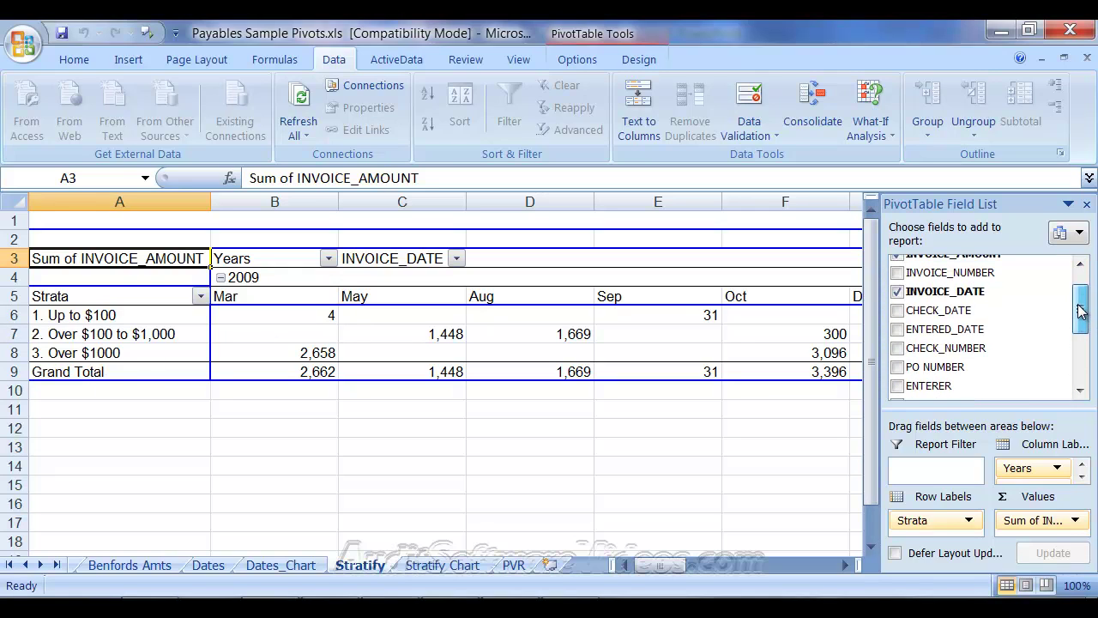
{"action": "left_click", "coordinate": [897, 292]}
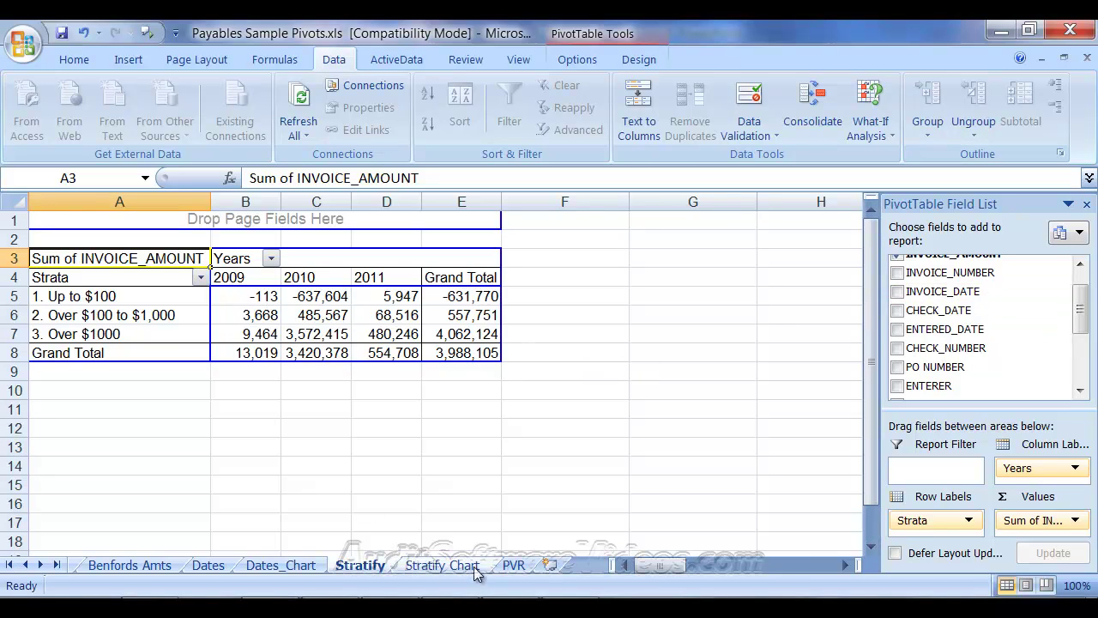
{"action": "left_click", "coordinate": [422, 566]}
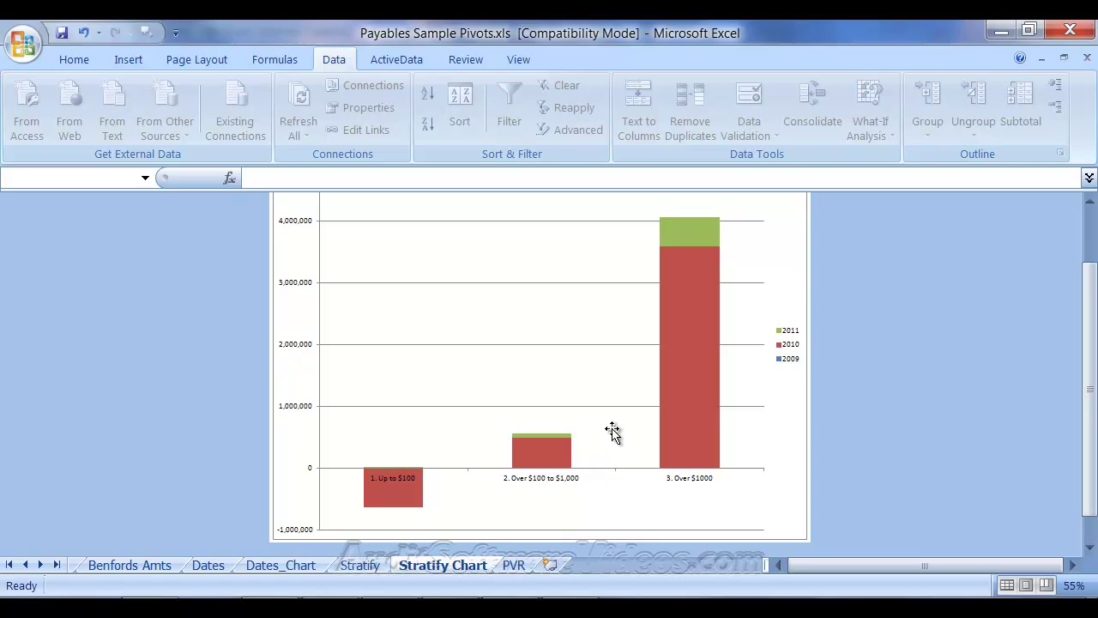
Return to the PayablesData sheet and examine the formula in cell O2 of the Strata VLOOKUP column
{"action": "left_click", "coordinate": [352, 568]}
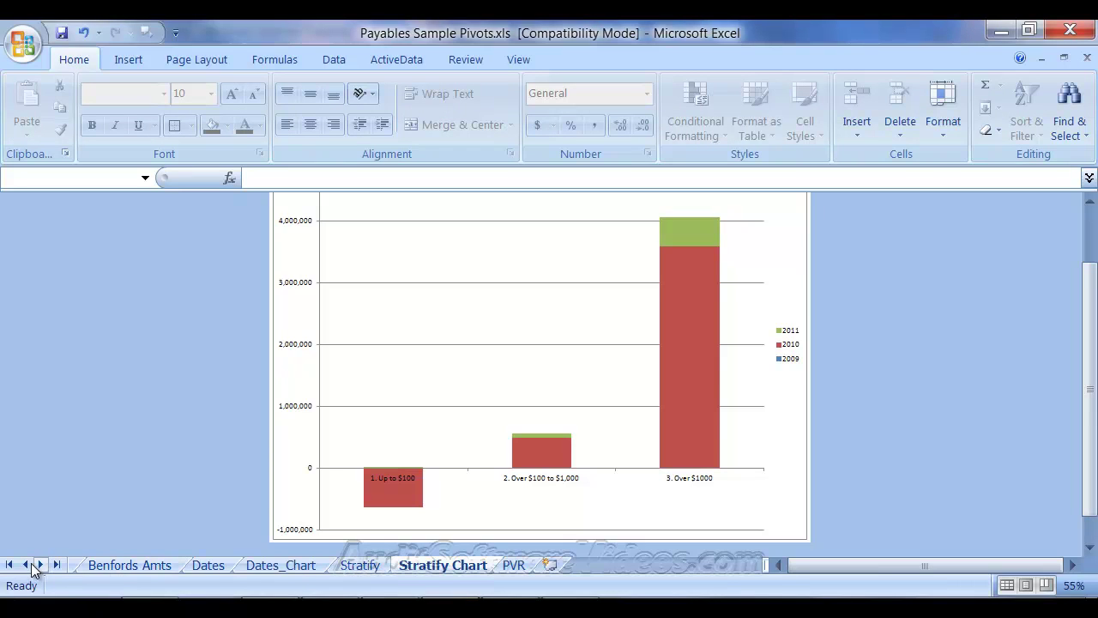
{"action": "left_click", "coordinate": [10, 565]}
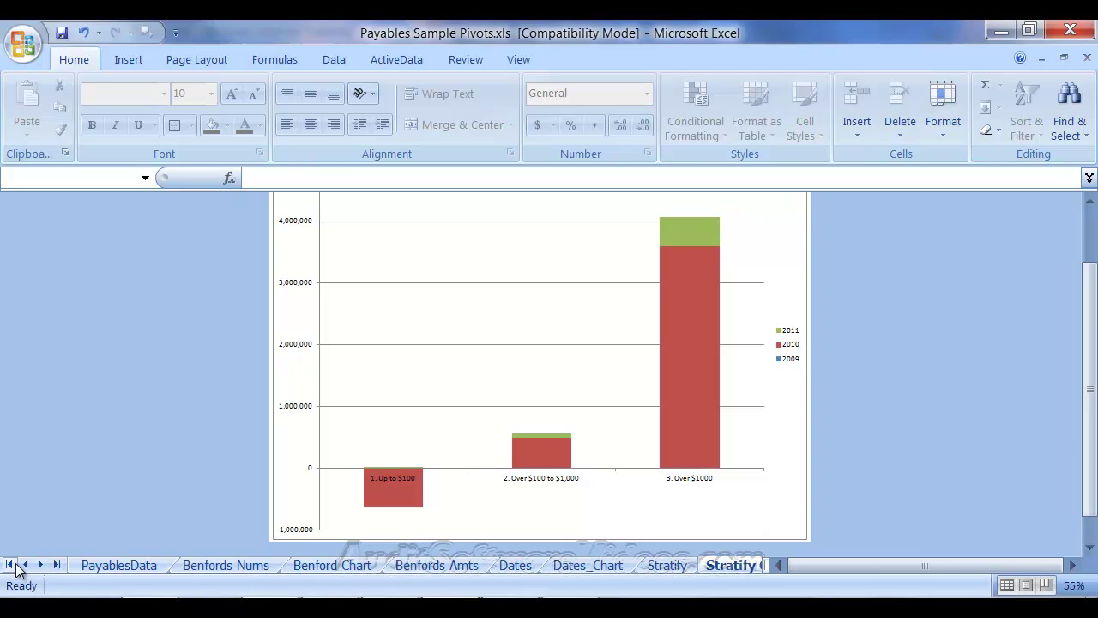
{"action": "left_click", "coordinate": [104, 568]}
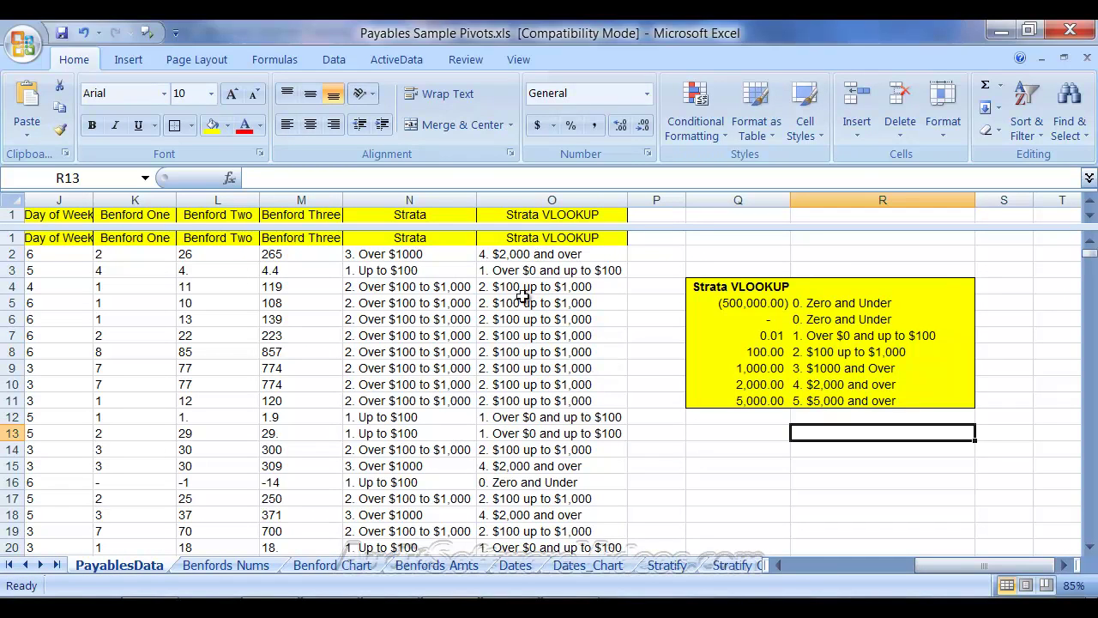
{"action": "left_click", "coordinate": [519, 257]}
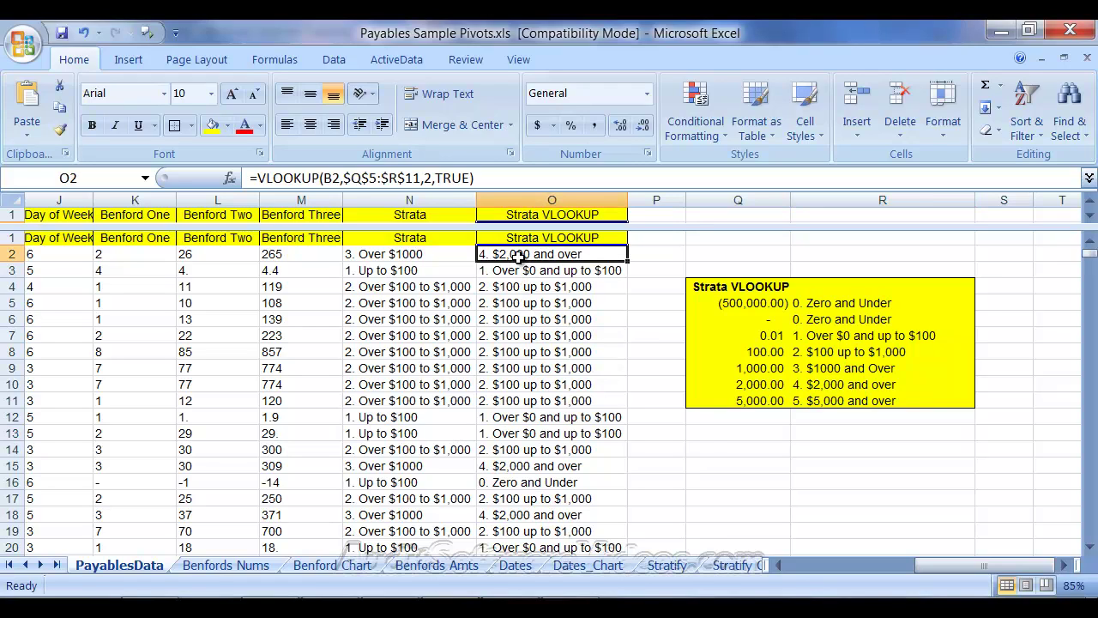
Examine the Strata VLOOKUP table in Q4:R11 and compare it with the nested IF formula in cell N2
{"action": "left_click", "coordinate": [663, 403]}
{"action": "left_click_drag", "start_coordinate": [711, 286], "coordinate": [919, 387]}
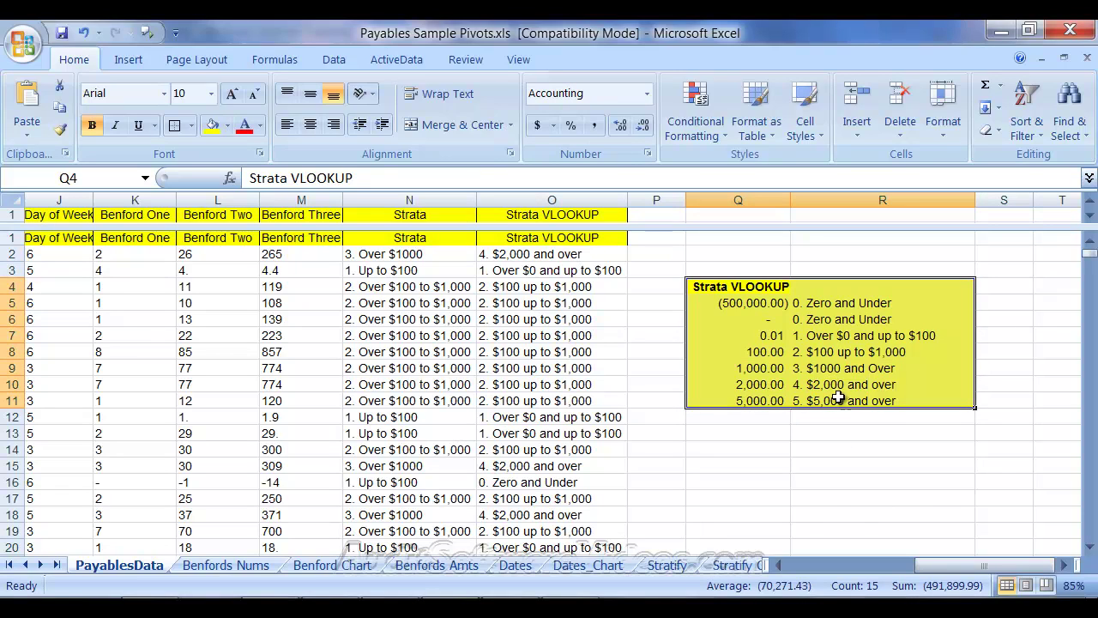
{"action": "left_click", "coordinate": [784, 304]}
{"action": "left_click_drag", "start_coordinate": [805, 306], "coordinate": [839, 311]}
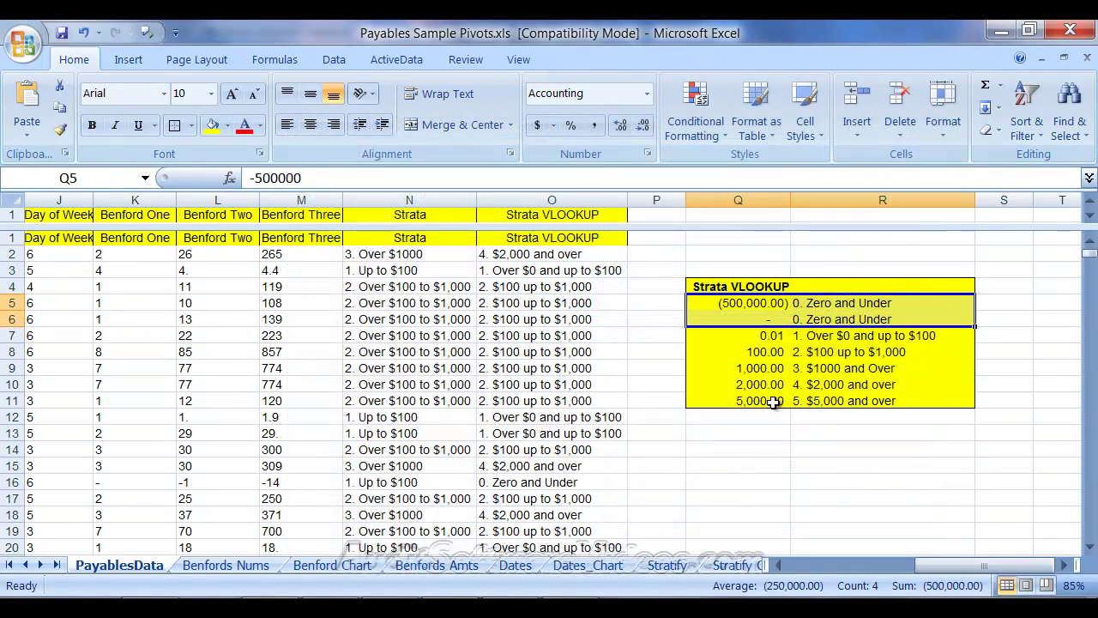
{"action": "left_click_drag", "start_coordinate": [766, 305], "coordinate": [751, 519]}
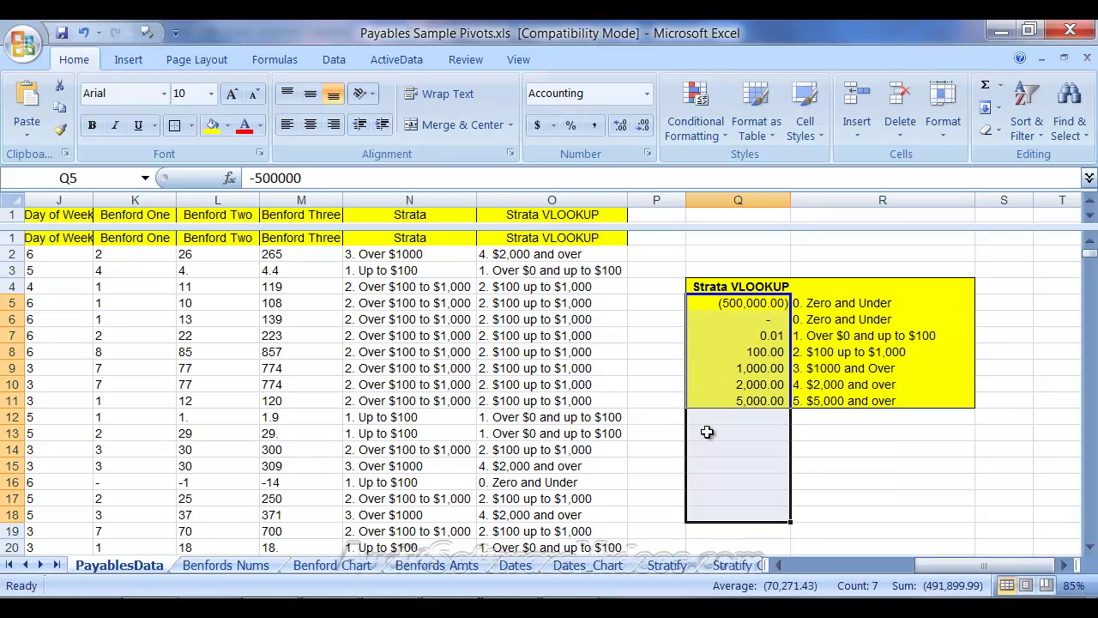
{"action": "left_click", "coordinate": [419, 254]}
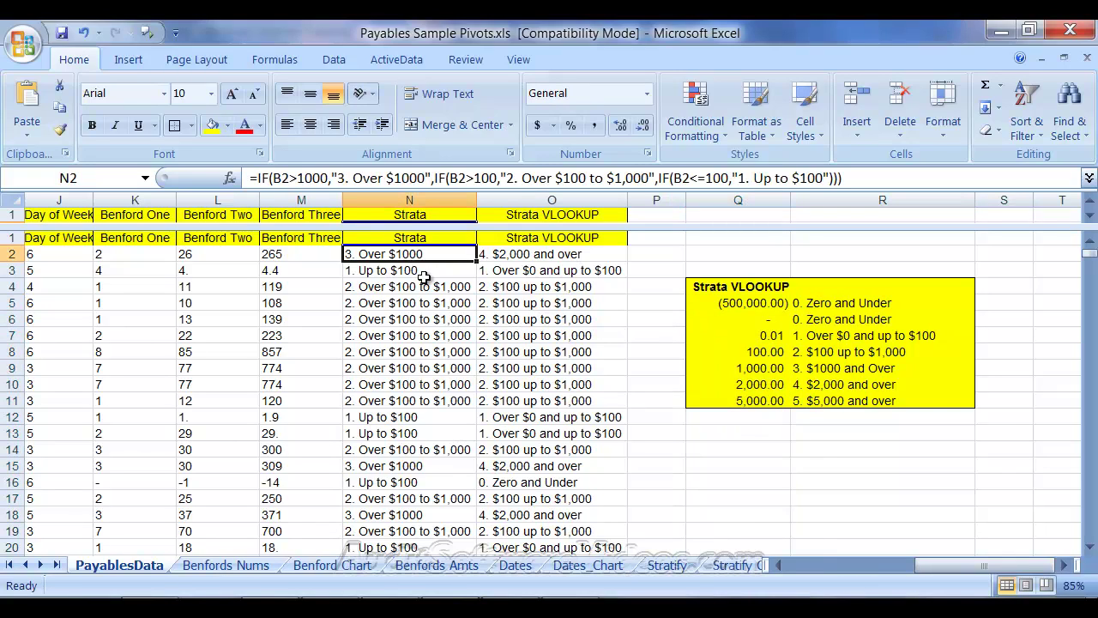
Examine the minimum value and strata label in each row of the lookup table, from row 5 to row 11
{"action": "left_click_drag", "start_coordinate": [777, 302], "coordinate": [856, 312]}
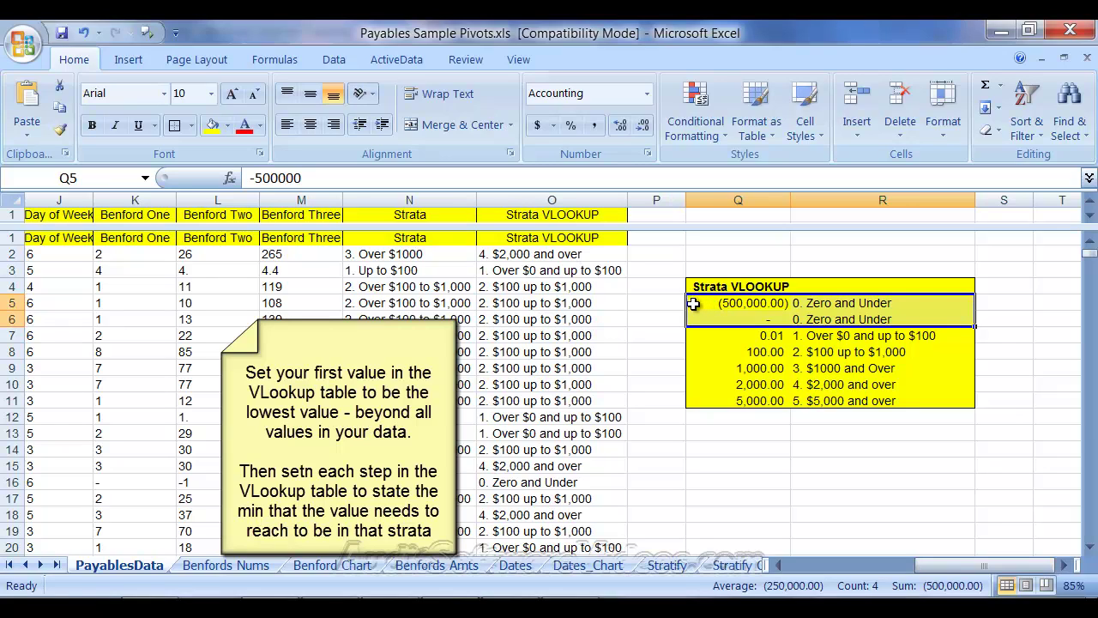
{"action": "left_click", "coordinate": [699, 319]}
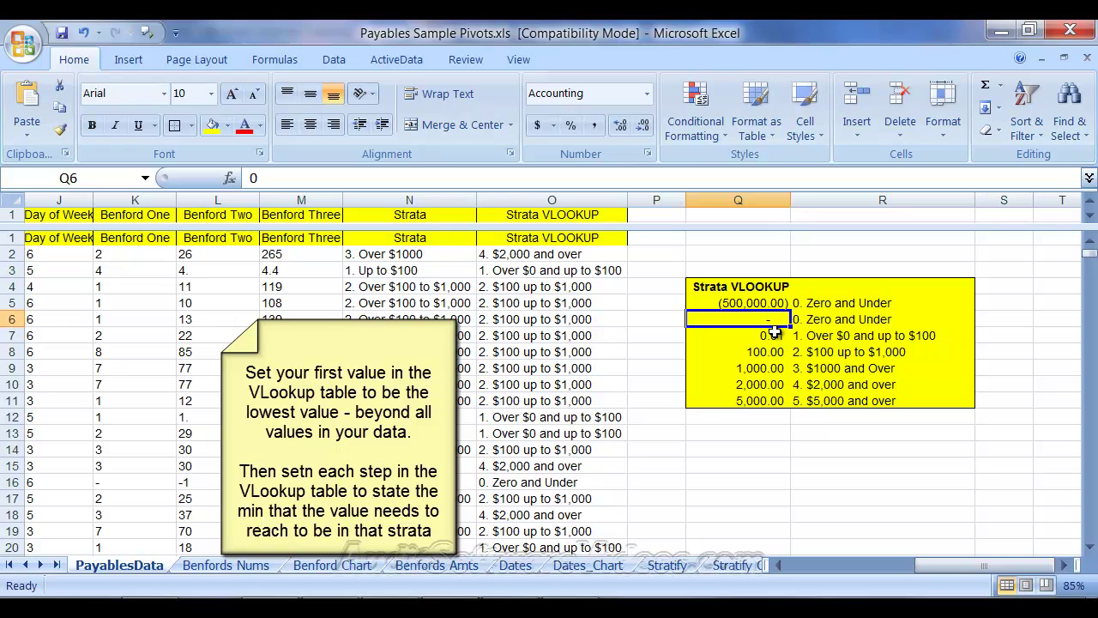
{"action": "left_click_drag", "start_coordinate": [760, 319], "coordinate": [841, 319]}
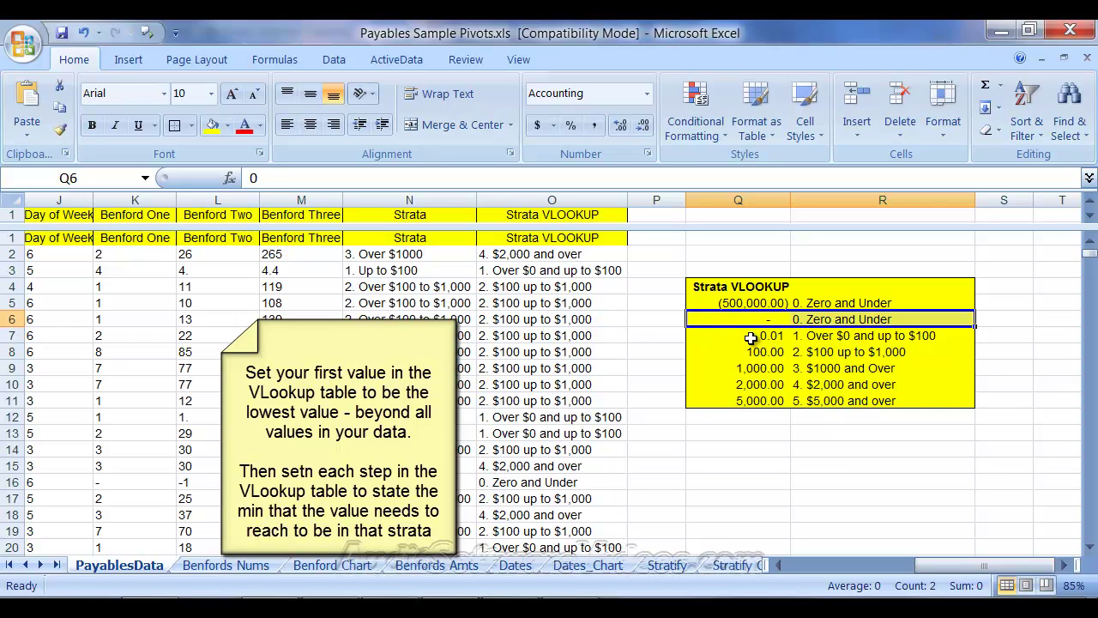
{"action": "left_click_drag", "start_coordinate": [751, 337], "coordinate": [830, 340]}
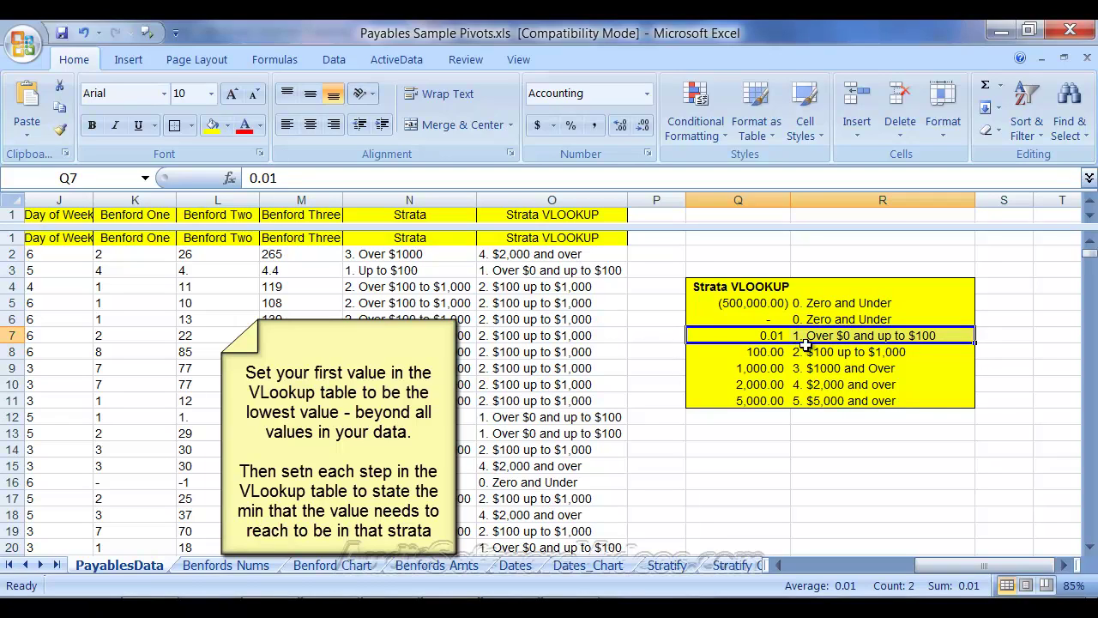
{"action": "left_click", "coordinate": [767, 336]}
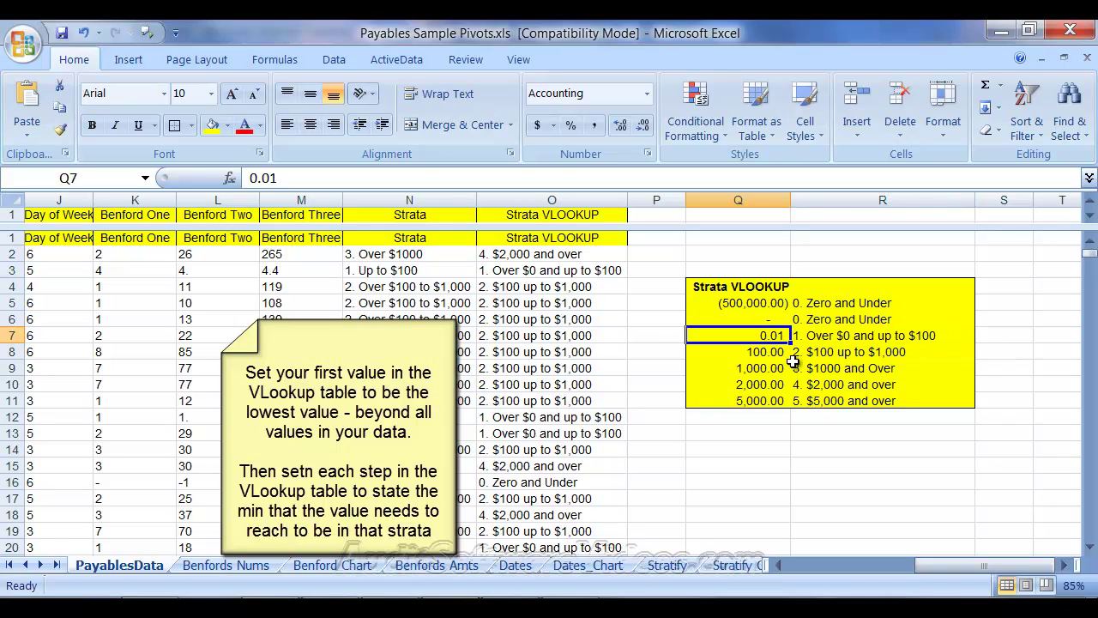
{"action": "left_click", "coordinate": [782, 355]}
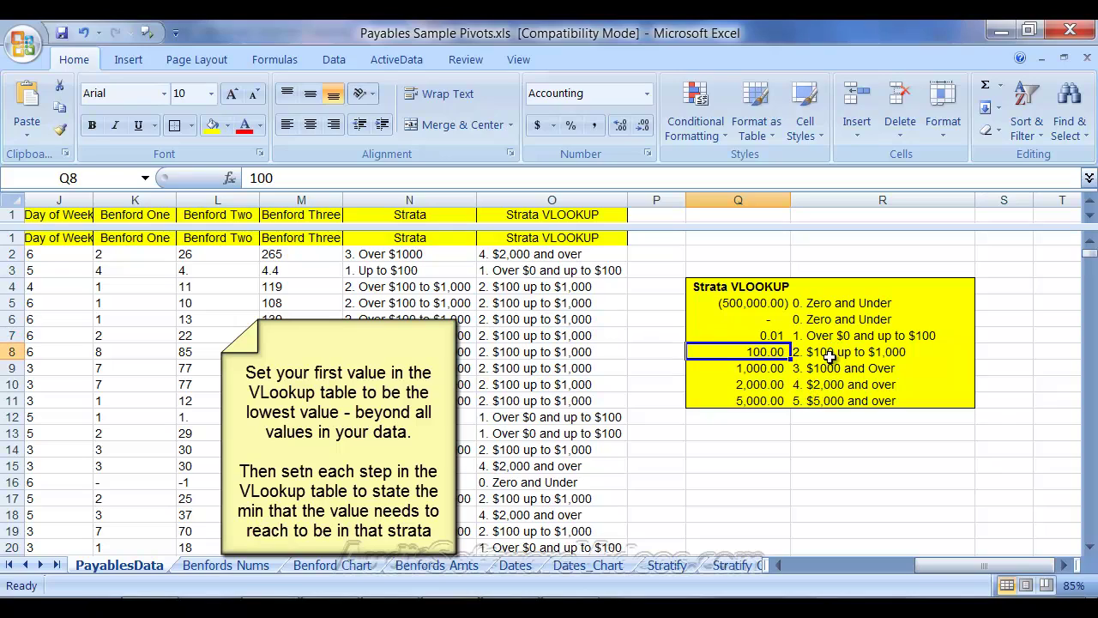
{"action": "left_click", "coordinate": [771, 371]}
{"action": "left_click", "coordinate": [773, 387]}
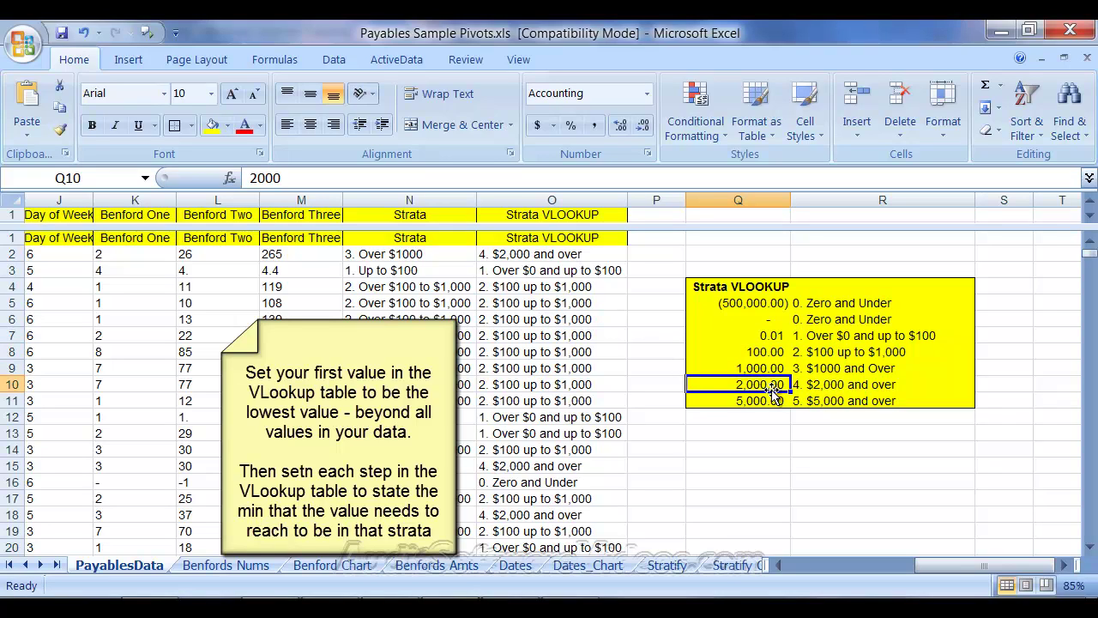
{"action": "left_click", "coordinate": [768, 400]}
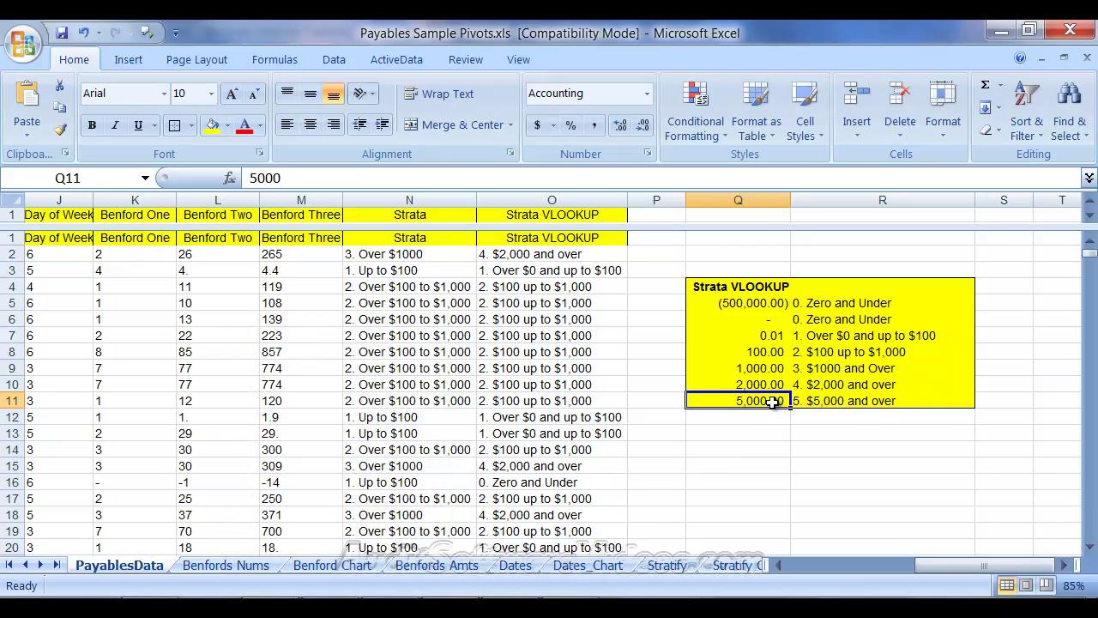
{"action": "left_click_drag", "start_coordinate": [779, 397], "coordinate": [855, 397]}
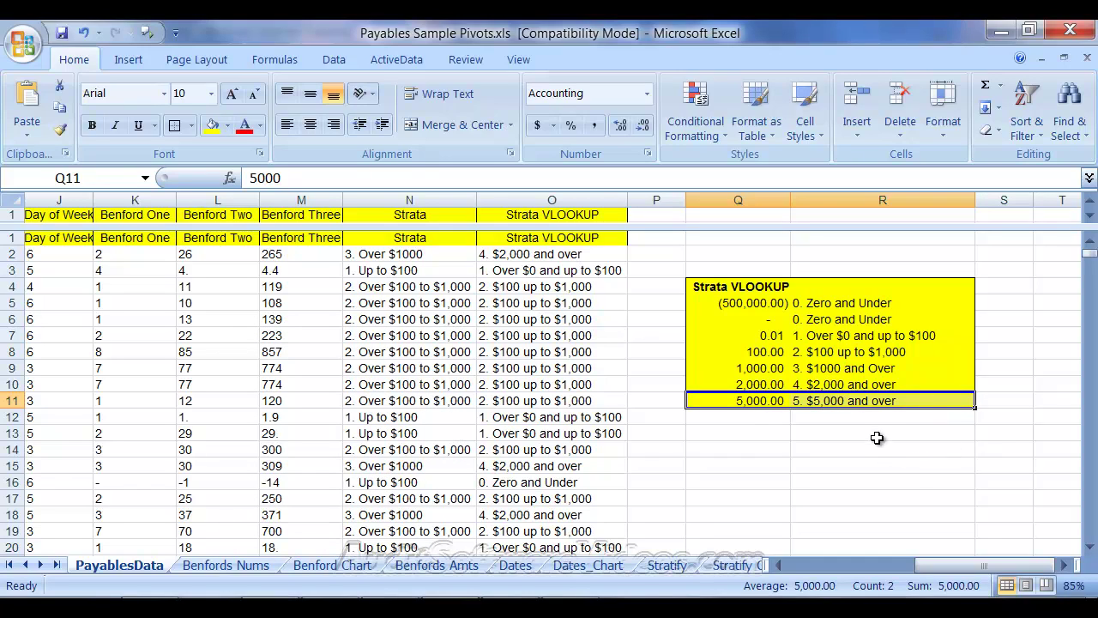
{"action": "left_click", "coordinate": [756, 401]}
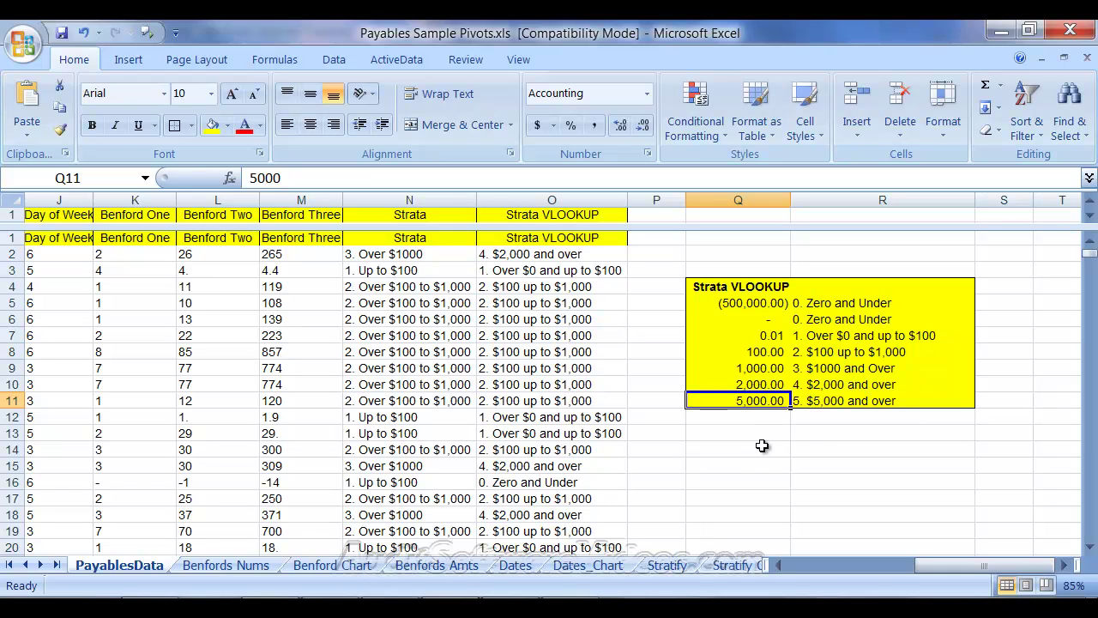
Open the function arguments of the VLOOKUP formula in cell O2 and move the dialog away from the lookup table
{"action": "left_click", "coordinate": [561, 260]}
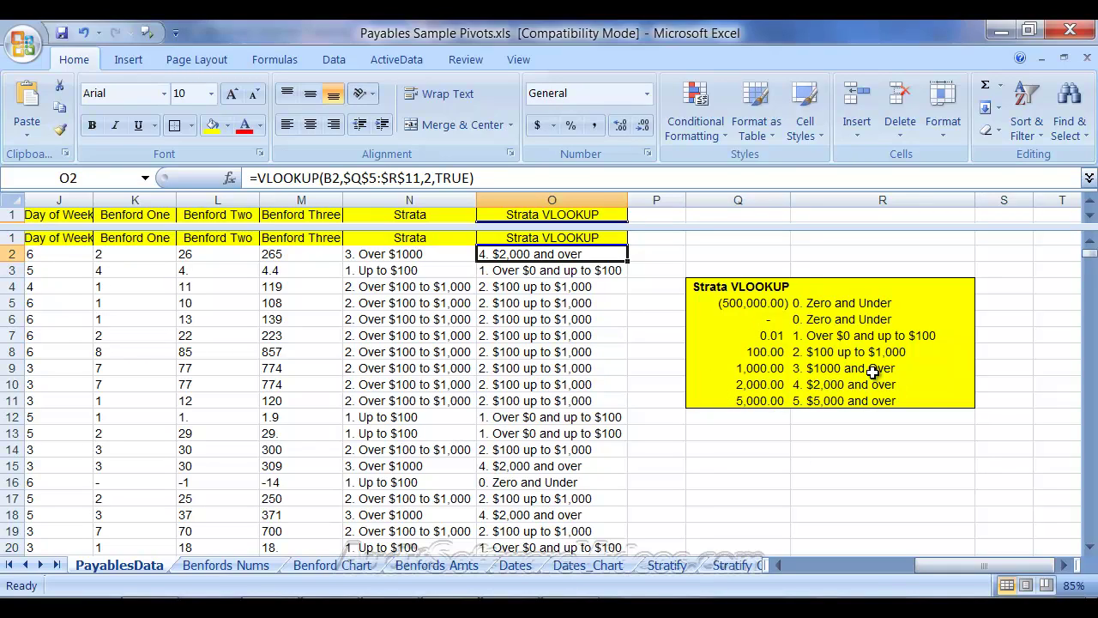
{"action": "left_click", "coordinate": [230, 182]}
{"action": "left_click_drag", "start_coordinate": [639, 147], "coordinate": [320, 143]}
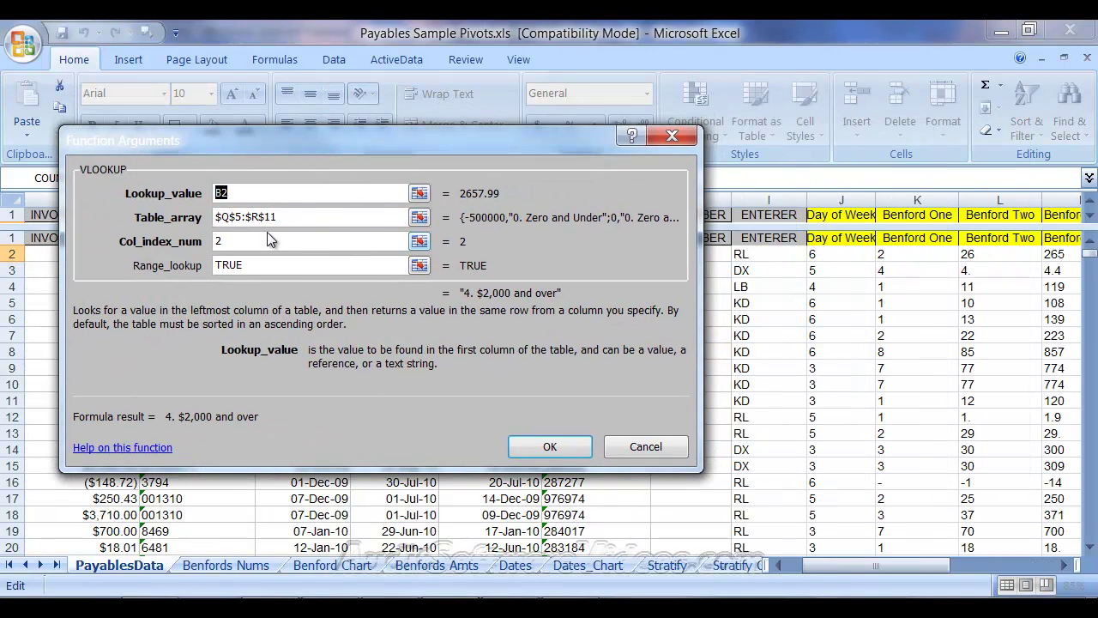
Reselect the Strata VLOOKUP table as the formula's table array, using the absolute range $Q$4:$R$11
{"action": "left_click_drag", "start_coordinate": [226, 151], "coordinate": [510, 177]}
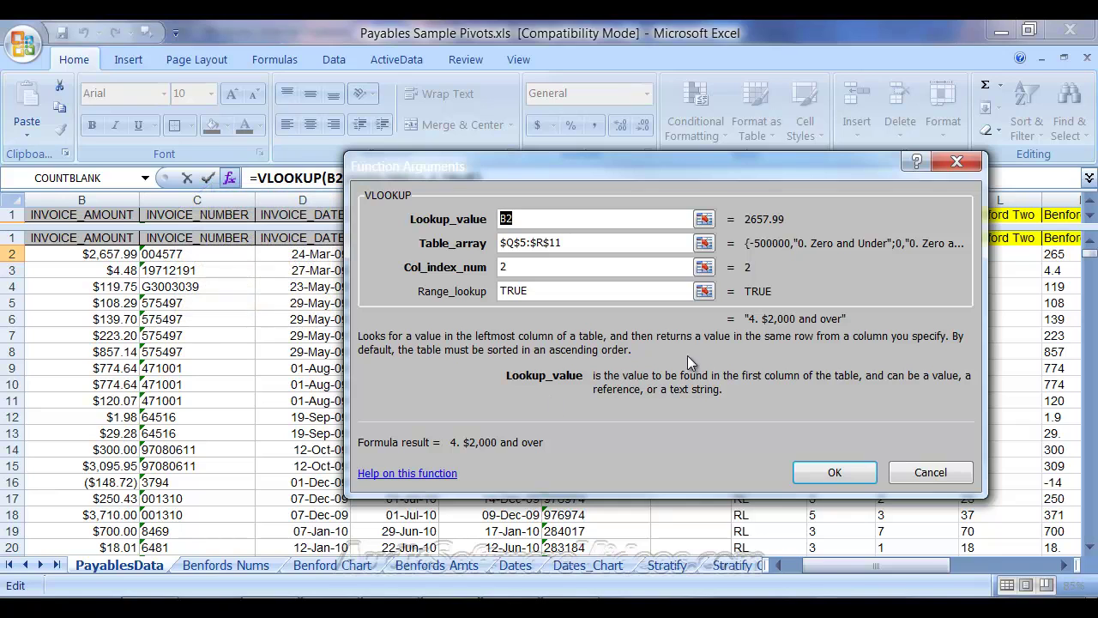
{"action": "left_click", "coordinate": [704, 245]}
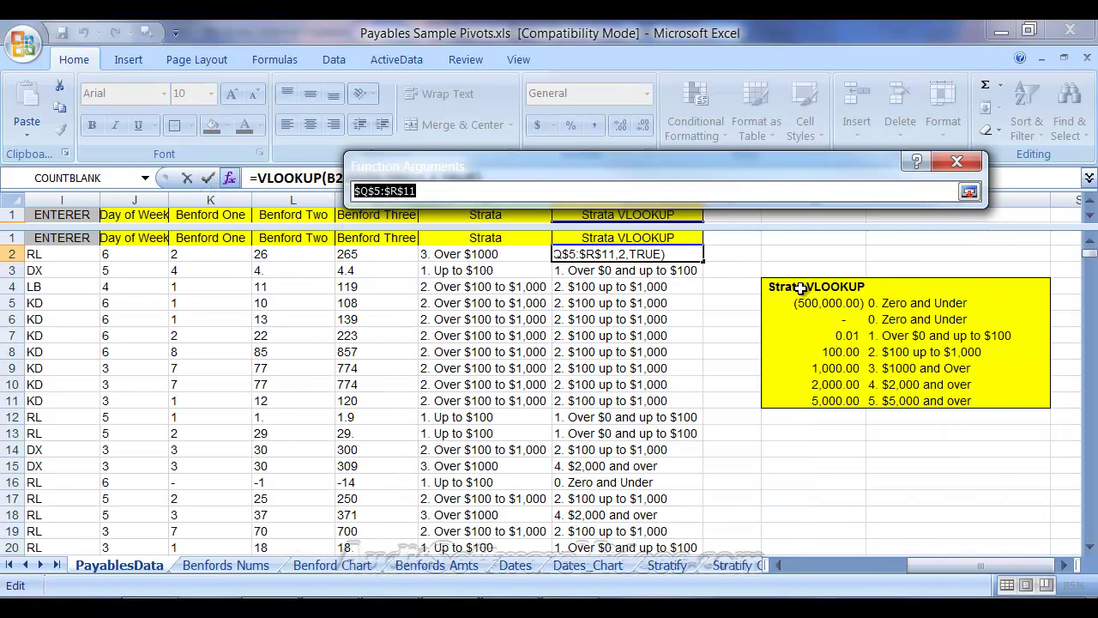
{"action": "left_click_drag", "start_coordinate": [801, 288], "coordinate": [914, 399]}
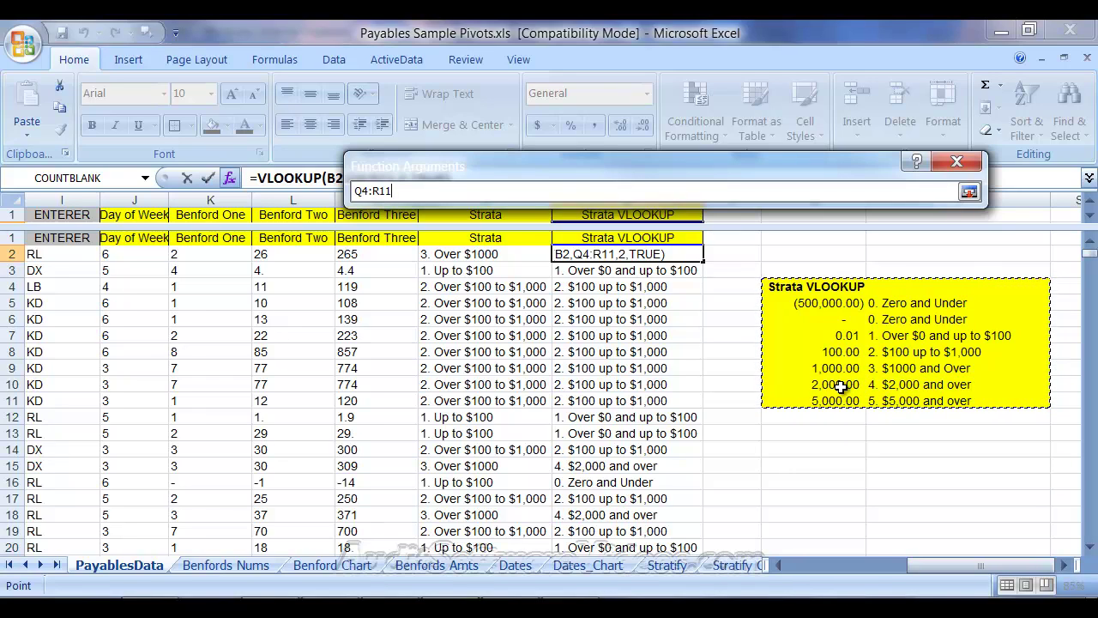
{"action": "key", "text": "F4"}
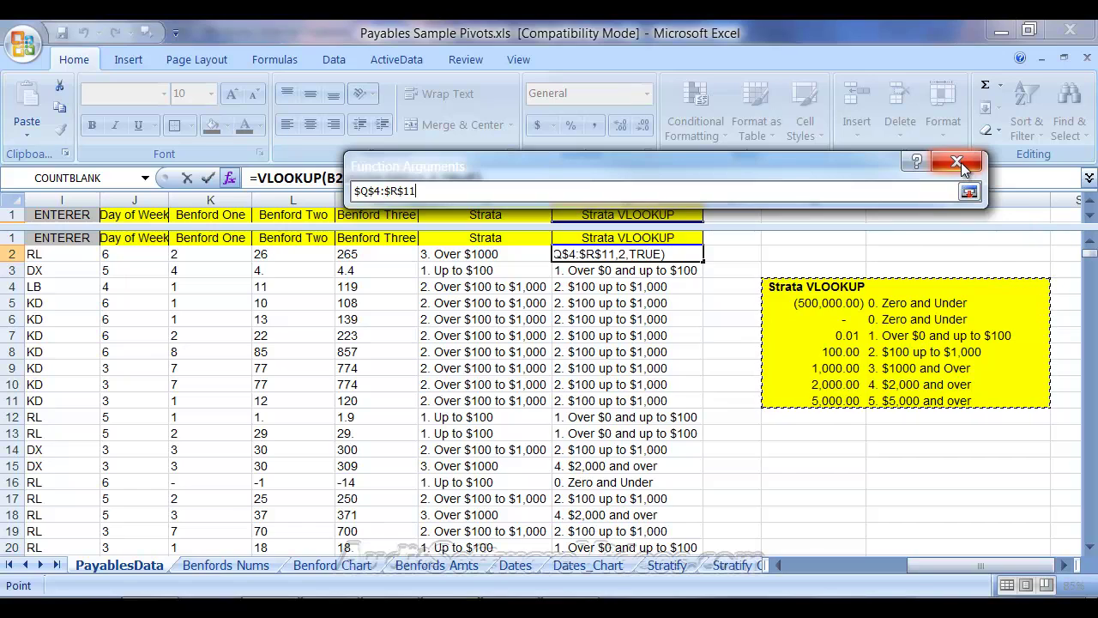
{"action": "left_click", "coordinate": [968, 192]}
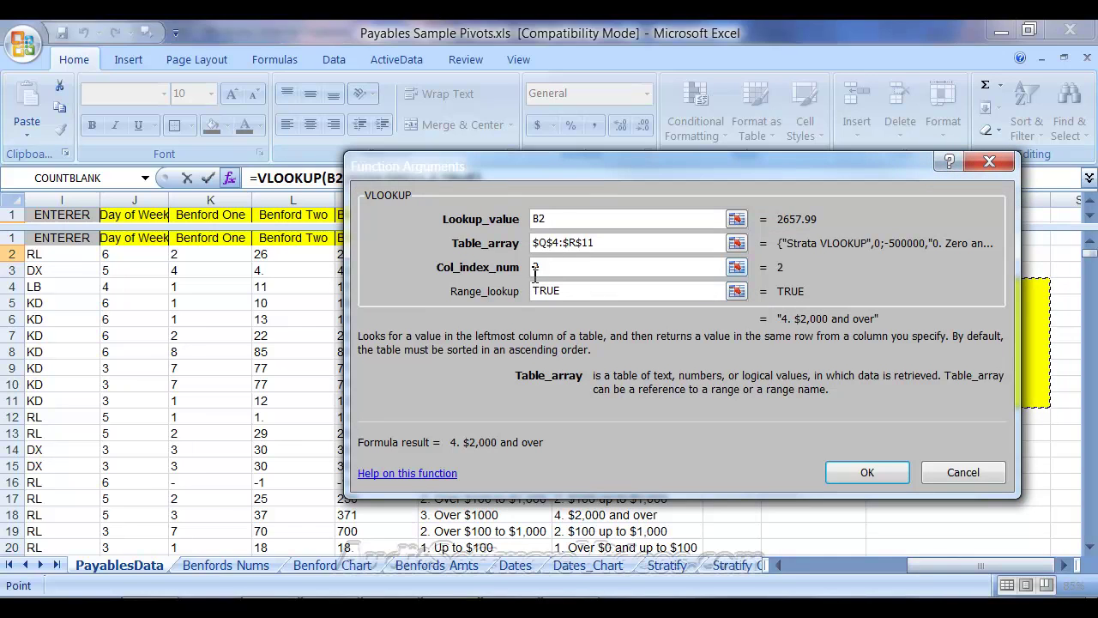
Check the range lookup argument TRUE against the lookup table and accept the VLOOKUP arguments for cell O2
{"action": "left_click_drag", "start_coordinate": [632, 170], "coordinate": [389, 160]}
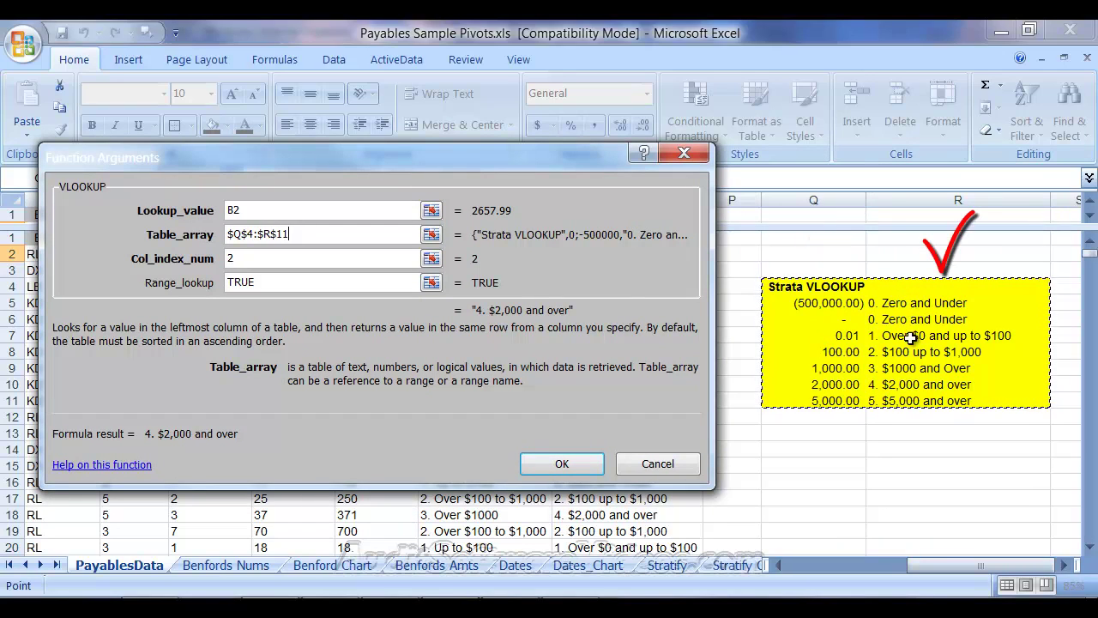
{"action": "double_click", "coordinate": [261, 282]}
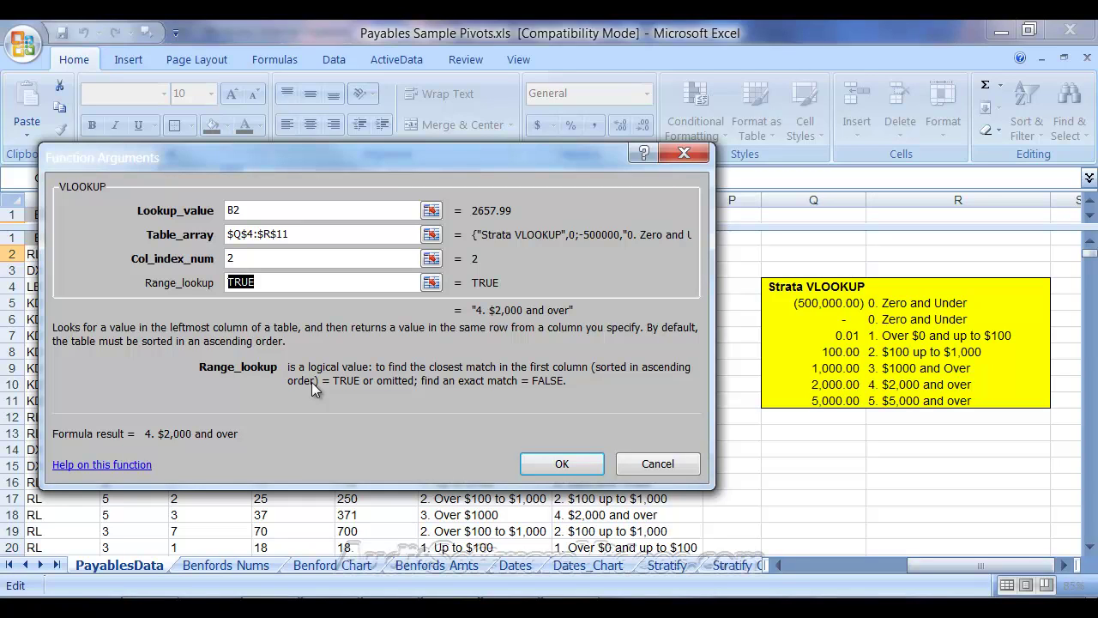
{"action": "left_click", "coordinate": [577, 466]}
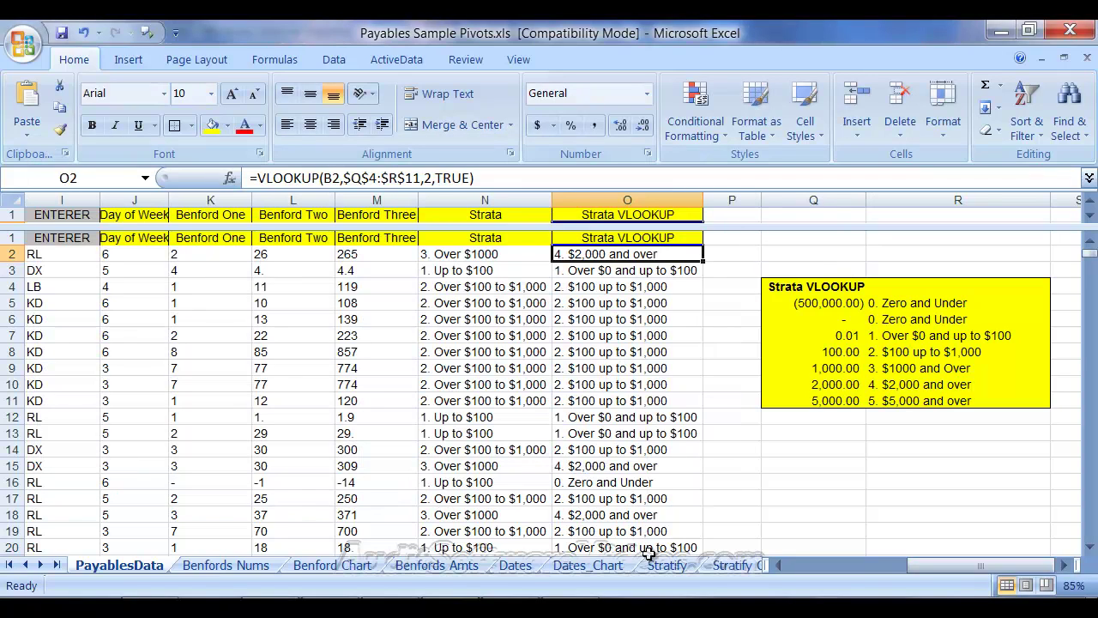
Examine the VLOOKUP formulas in the Strata VLOOKUP column, including cells O2 and O9
{"action": "left_click", "coordinate": [627, 403]}
{"action": "left_click", "coordinate": [616, 254]}
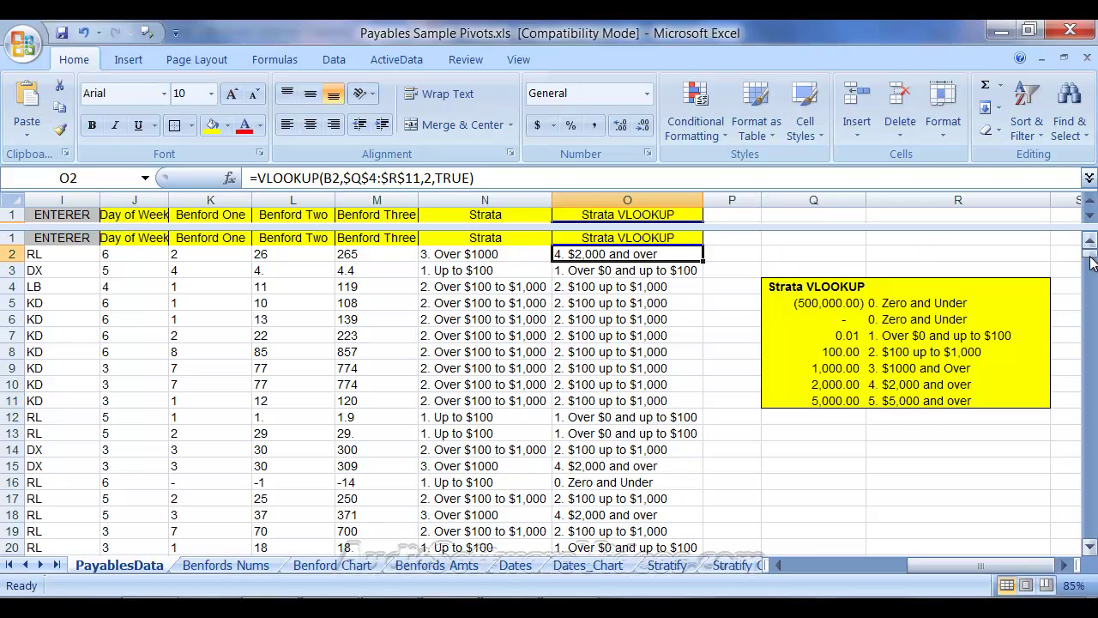
{"action": "mouse_move", "coordinate": [1089, 254]}
{"action": "left_mouse_down"}
{"action": "mouse_move", "coordinate": [1090, 532]}
{"action": "mouse_move", "coordinate": [1089, 254]}
{"action": "left_mouse_up"}
{"action": "left_click", "coordinate": [656, 516]}
{"action": "left_click", "coordinate": [629, 368]}
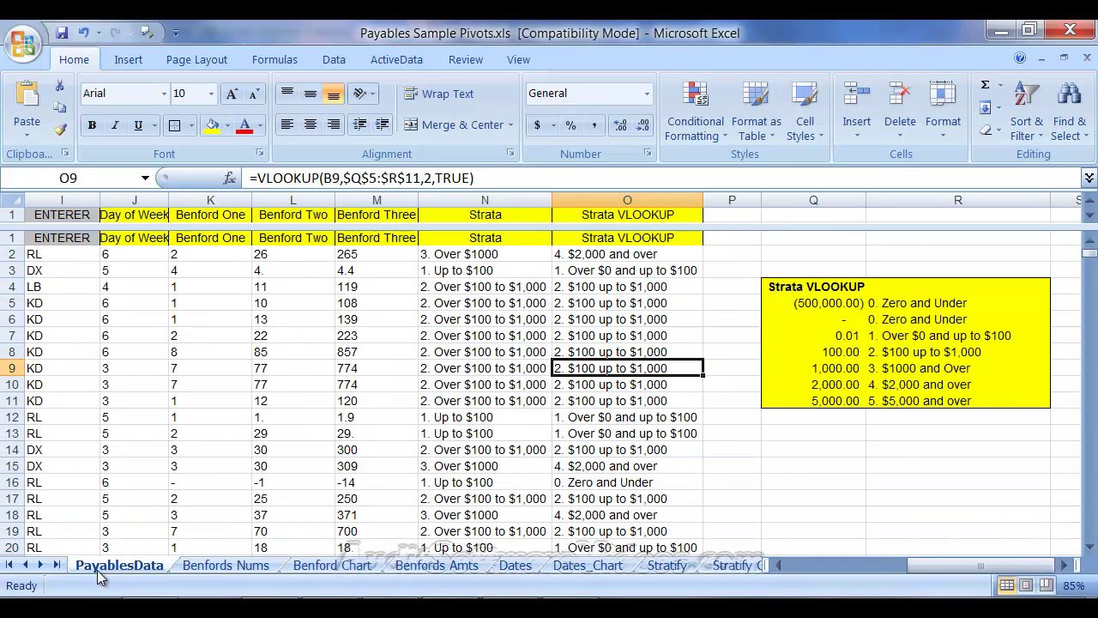
View the Stratify Chart sheet with the invoice amounts by stratum and year
{"action": "left_click", "coordinate": [41, 565]}
{"action": "left_click", "coordinate": [41, 566]}
{"action": "left_click", "coordinate": [545, 565]}
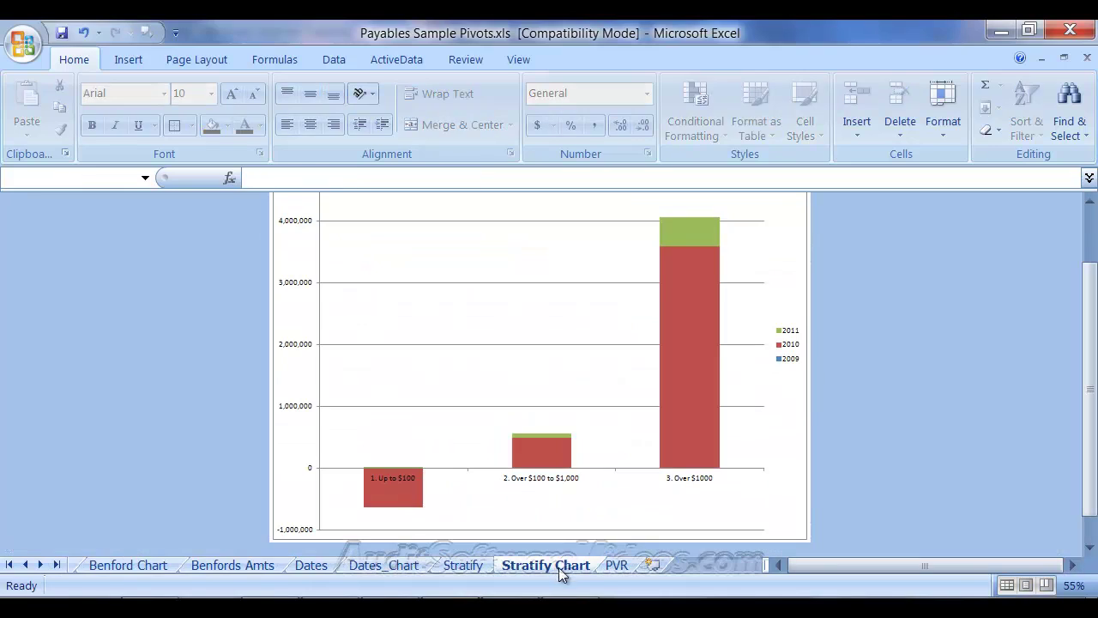
Replace the Strata row field with Strata VLOOKUP in the pivot table on the Stratify sheet
{"action": "left_click", "coordinate": [459, 565]}
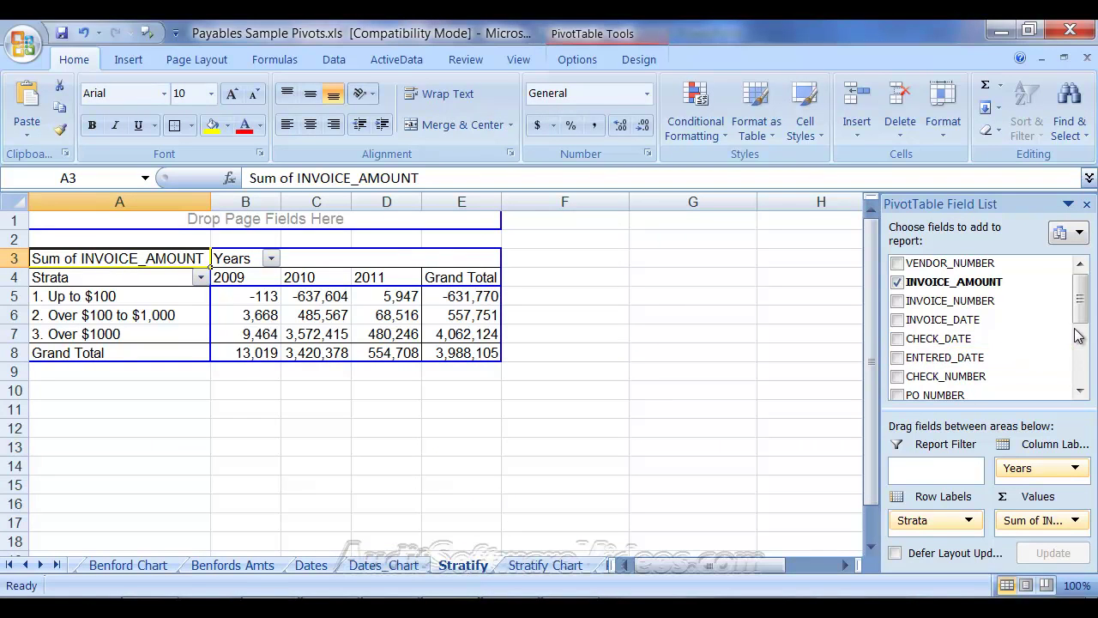
{"action": "scroll", "coordinate": [1078, 335], "scroll_direction": "down", "scroll_amount": 5}
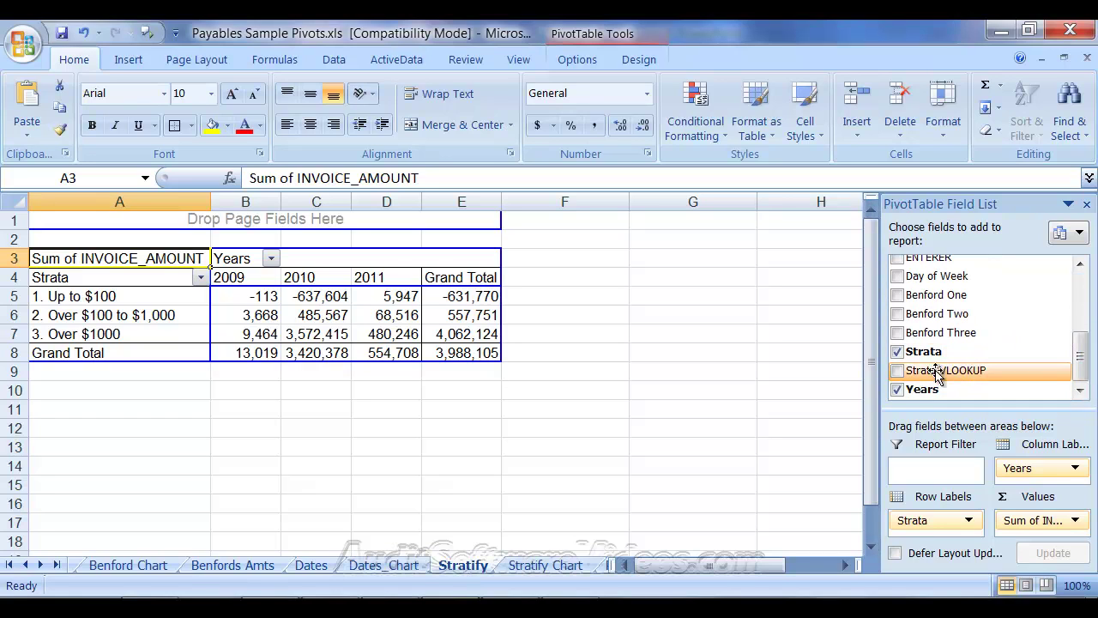
{"action": "left_click", "coordinate": [897, 370]}
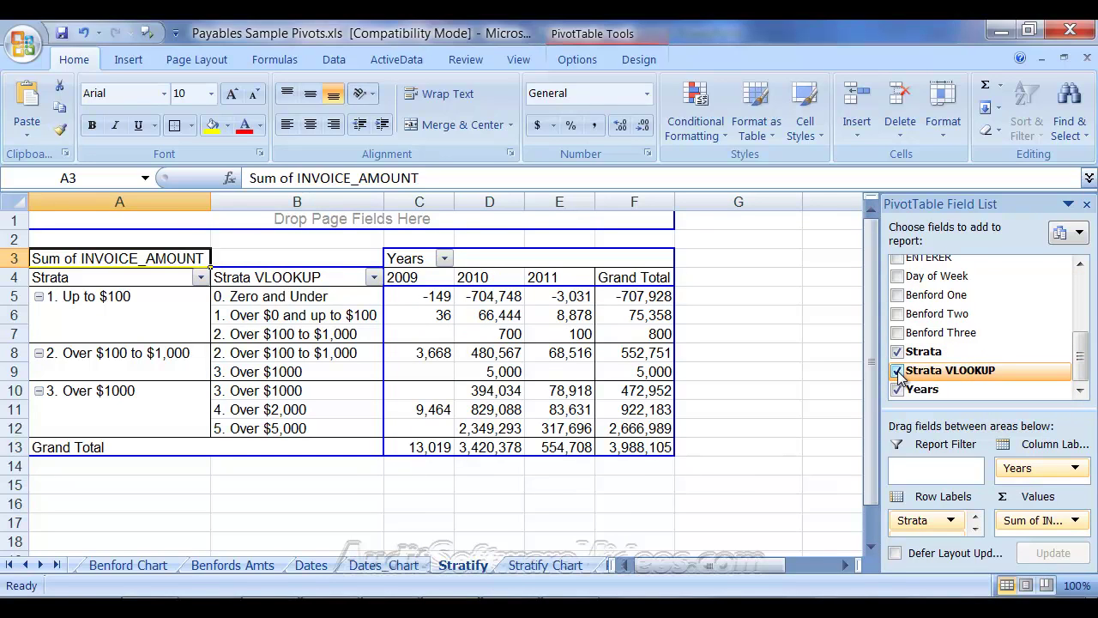
{"action": "left_click", "coordinate": [897, 352]}
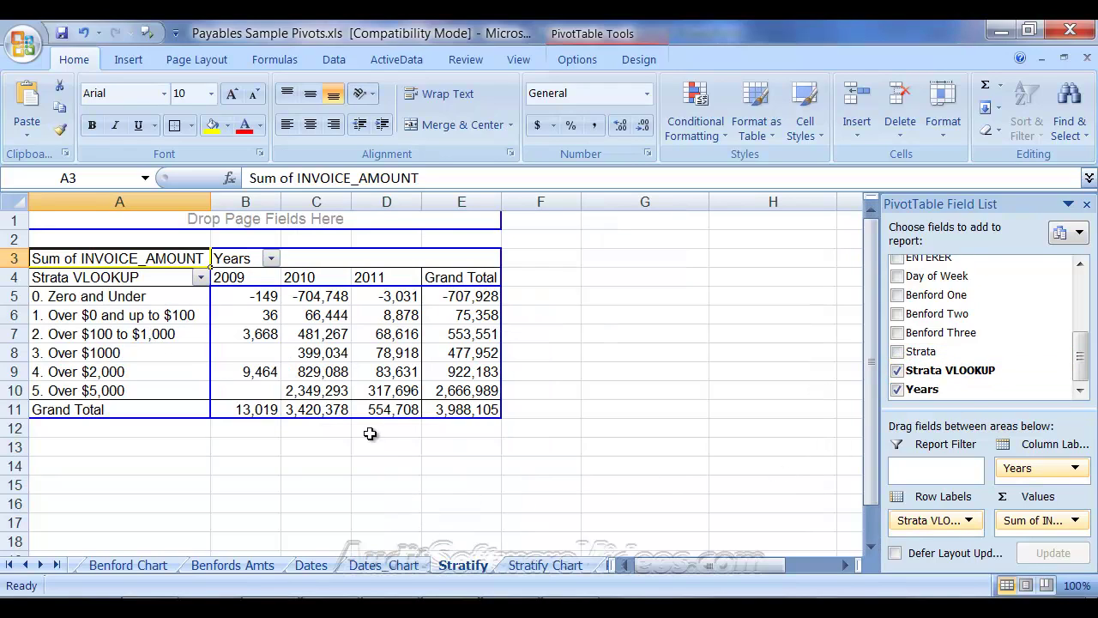
Check the updated Stratify Chart and drill down into the 2010 amount of the "5. Over $5,000" stratum in the Stratify pivot table
{"action": "left_click", "coordinate": [538, 566]}
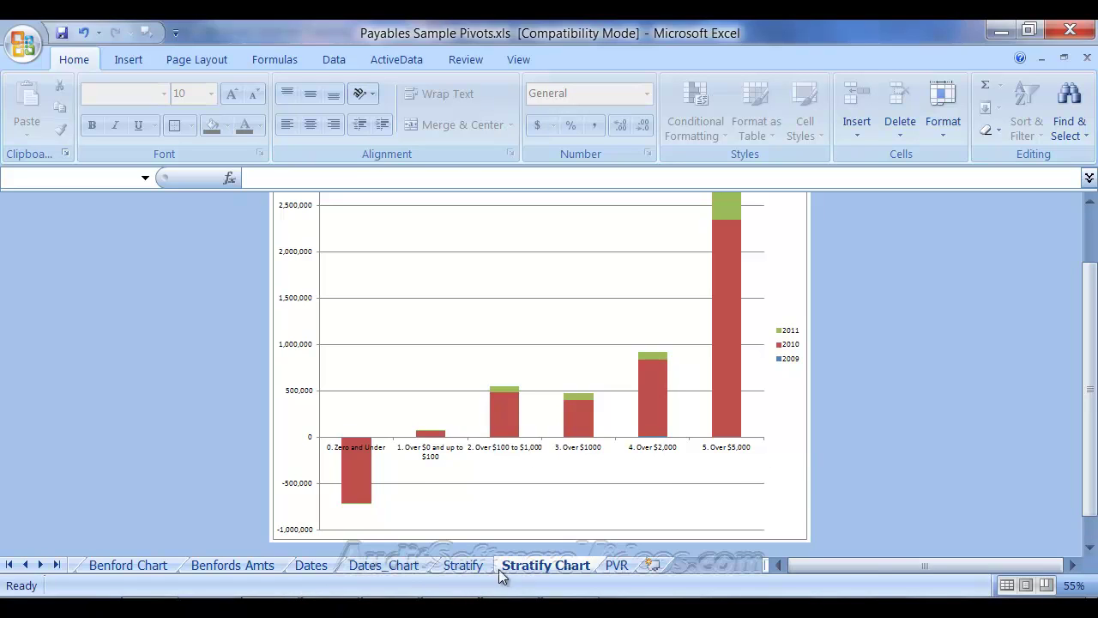
{"action": "left_click", "coordinate": [463, 565]}
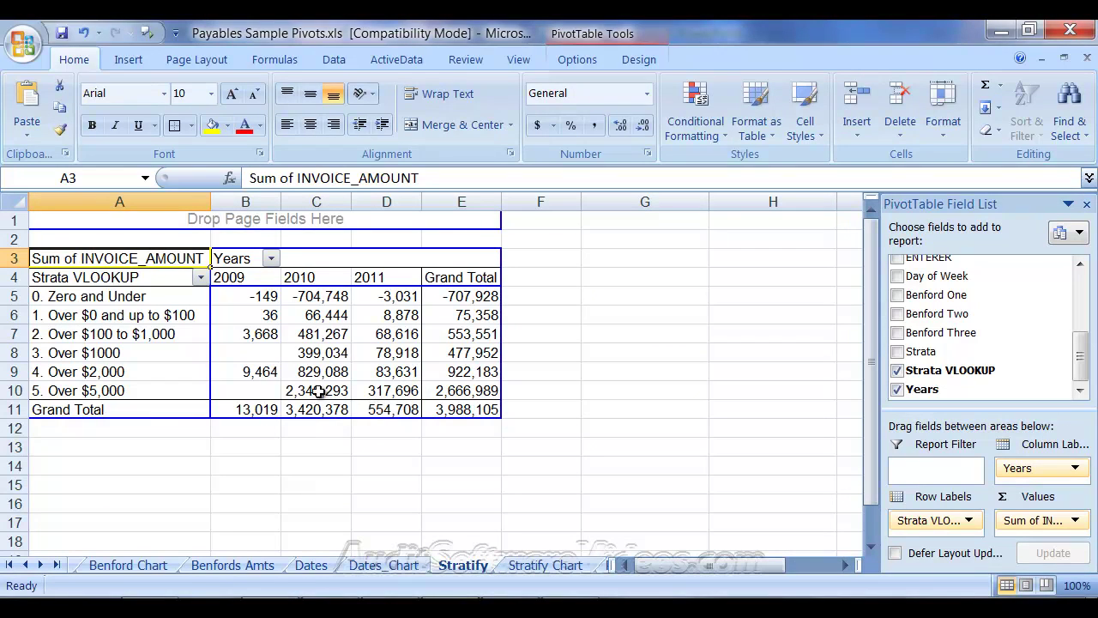
{"action": "mouse_move", "coordinate": [317, 390]}
{"action": "left_click", "coordinate": [314, 392]}
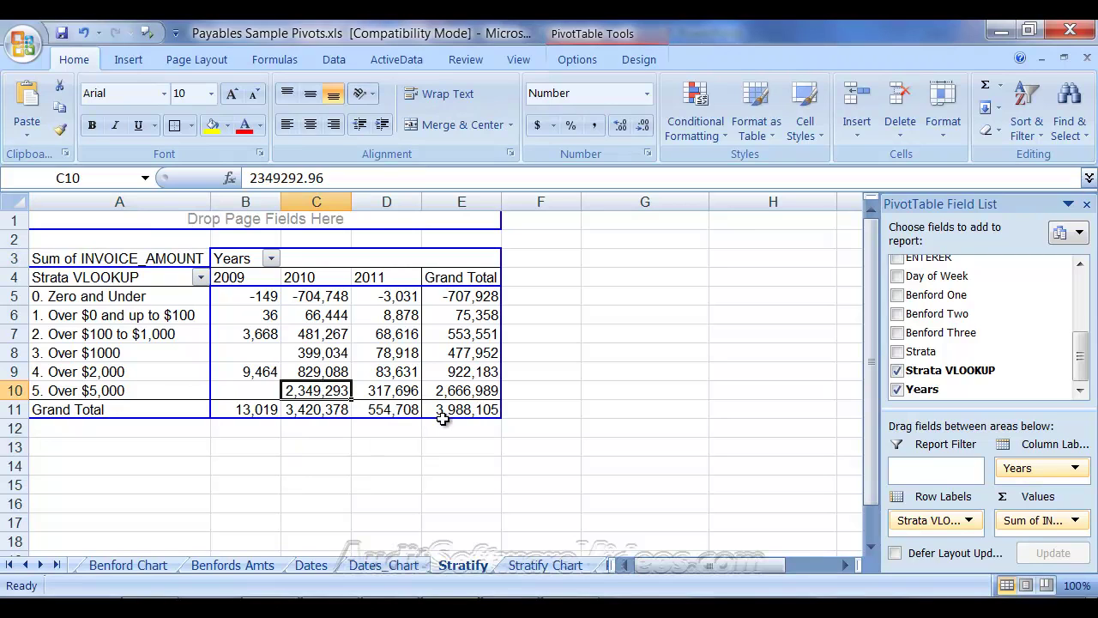
{"action": "double_click", "coordinate": [317, 391]}
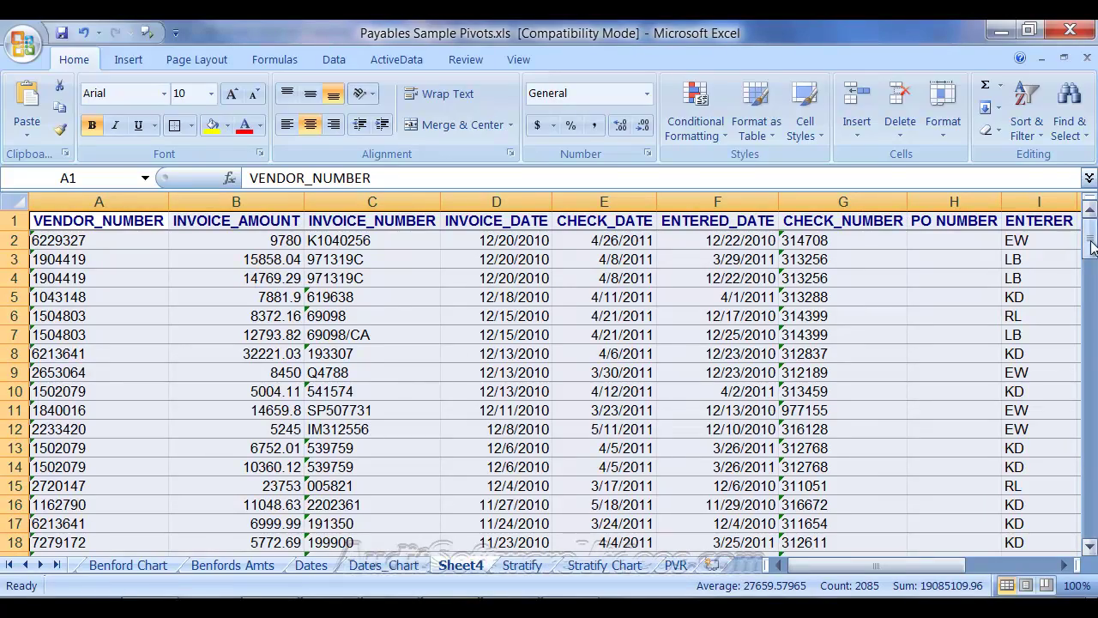
Format the INVOICE_AMOUNT column of the drill-down sheet in dollar accounting format and look through the invoice amounts
{"action": "left_click_drag", "start_coordinate": [1092, 247], "coordinate": [1092, 299]}
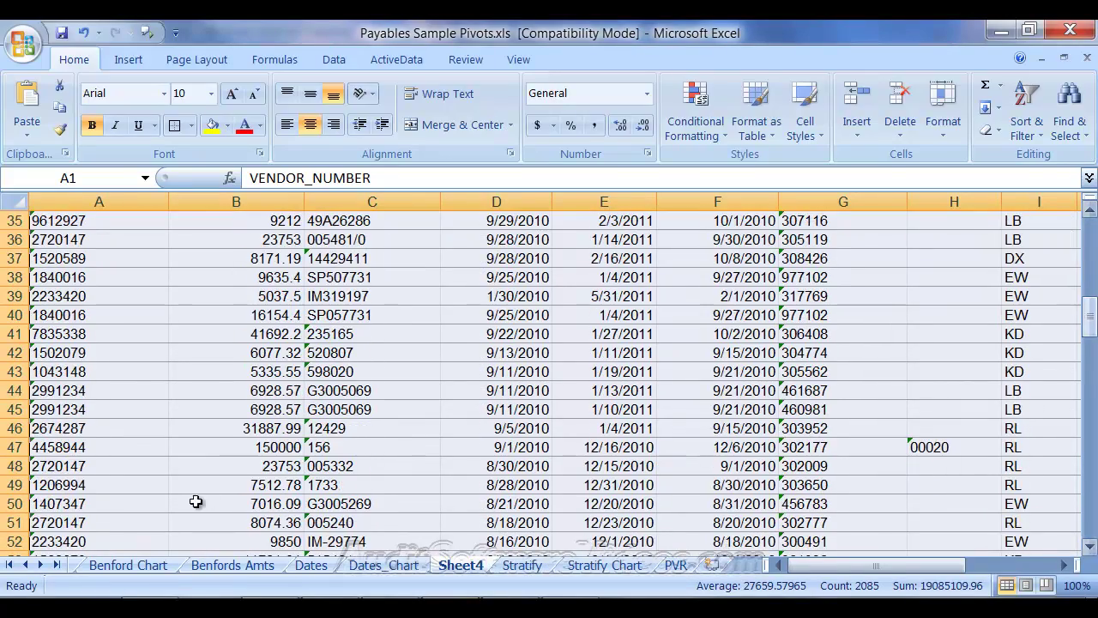
{"action": "left_click_drag", "start_coordinate": [270, 222], "coordinate": [253, 203]}
{"action": "left_click", "coordinate": [255, 196]}
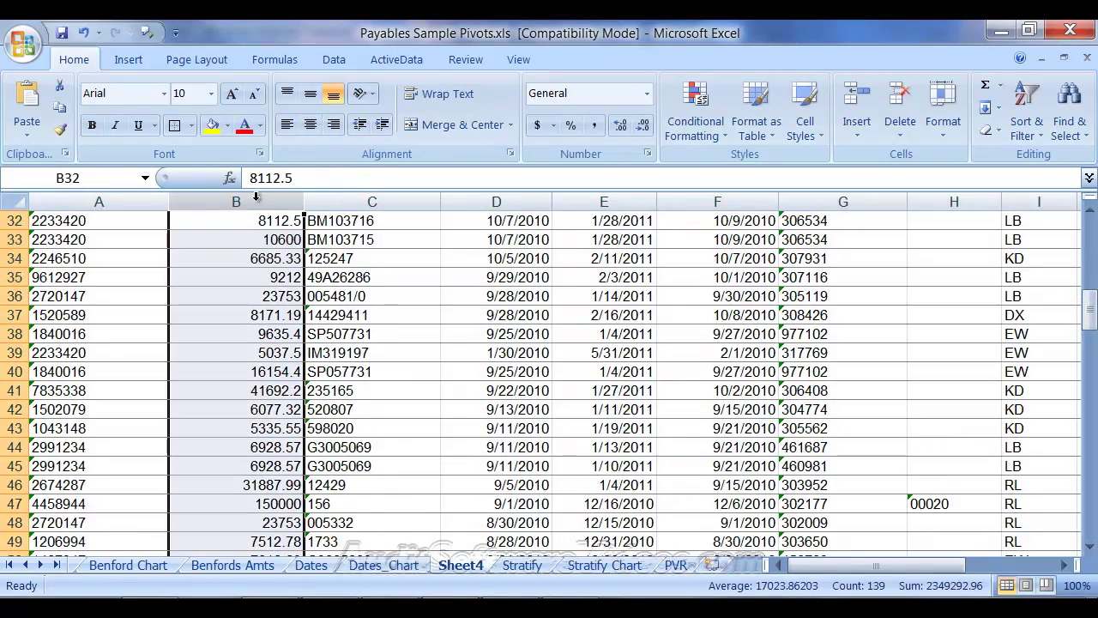
{"action": "left_click", "coordinate": [539, 125]}
{"action": "scroll", "coordinate": [260, 424], "scroll_direction": "down", "scroll_amount": 1}
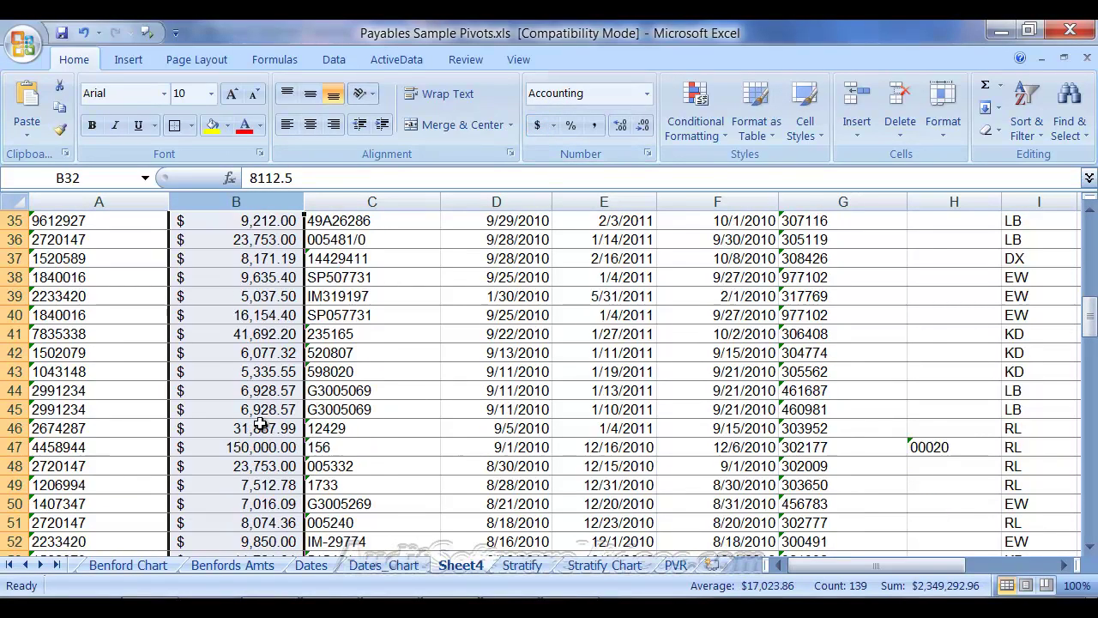
{"action": "scroll", "coordinate": [260, 423], "scroll_direction": "down", "scroll_amount": 4}
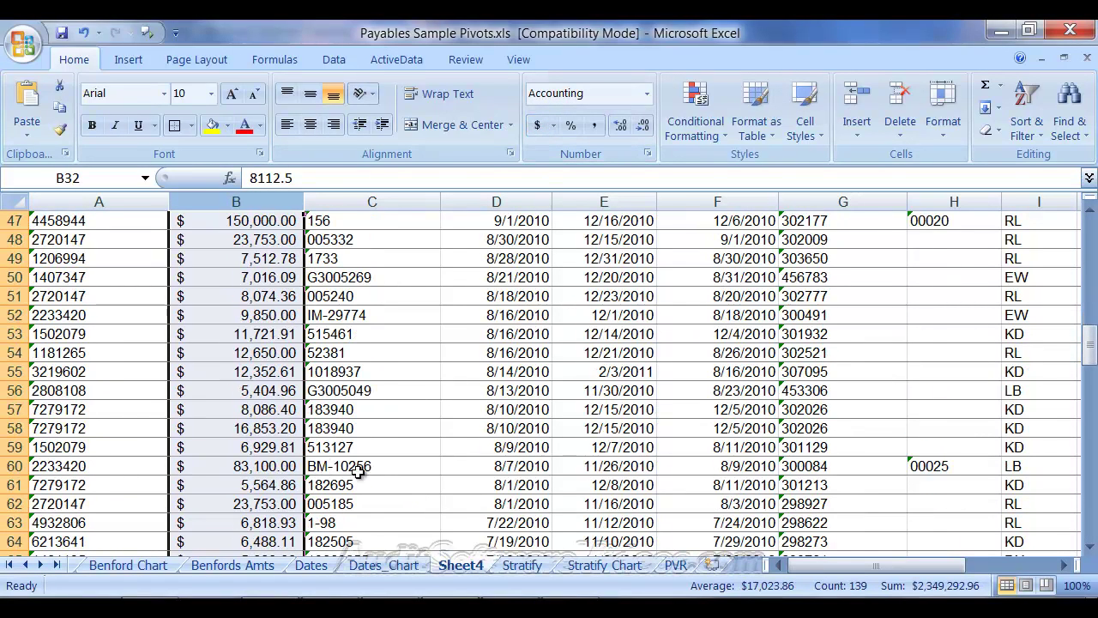